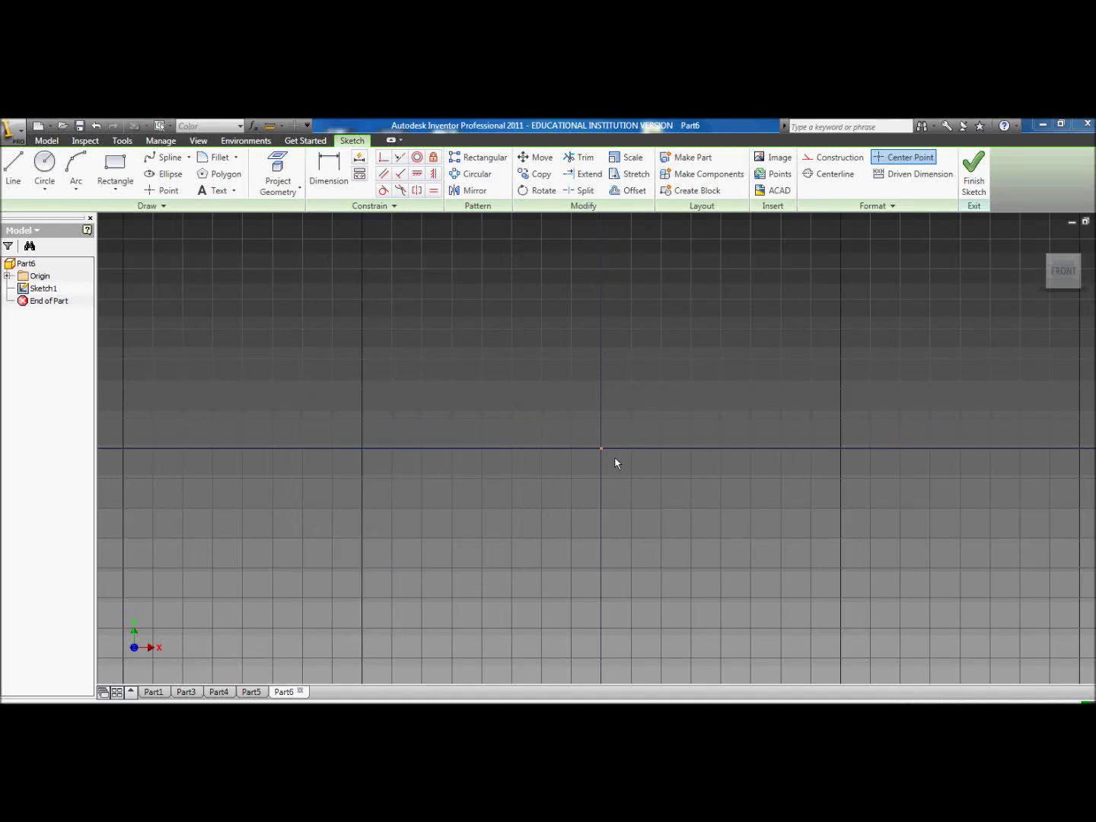
Draw a 1.2 in base line from the origin with a 0.25 in upright at its right end
{"action": "left_click", "coordinate": [14, 175]}
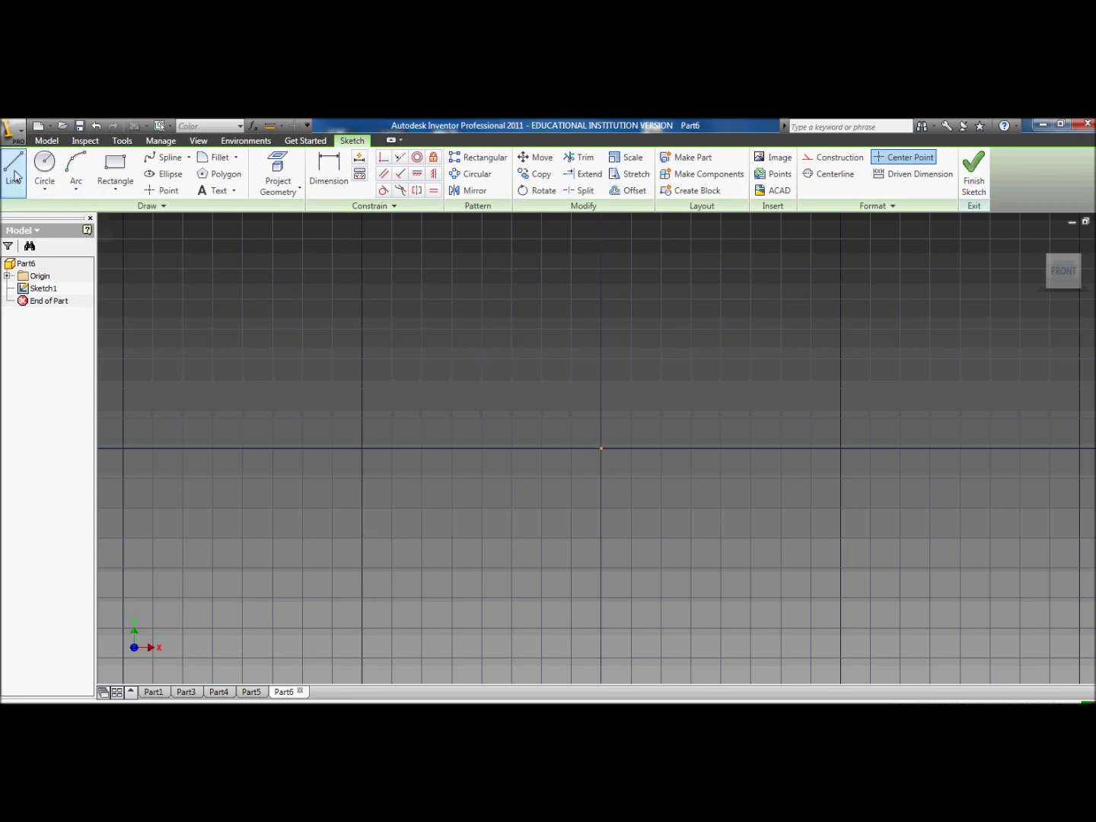
{"action": "left_click", "coordinate": [600, 448]}
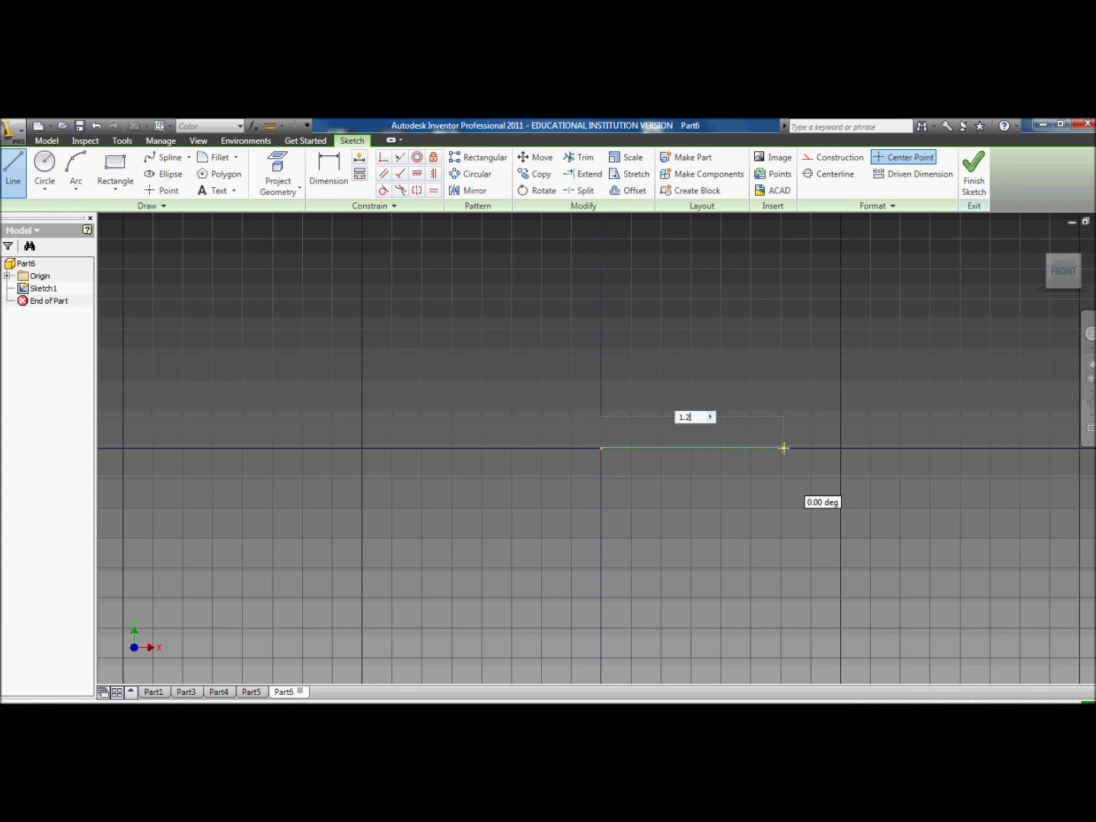
{"action": "type", "text": "1.2"}
{"action": "key", "text": "Return"}
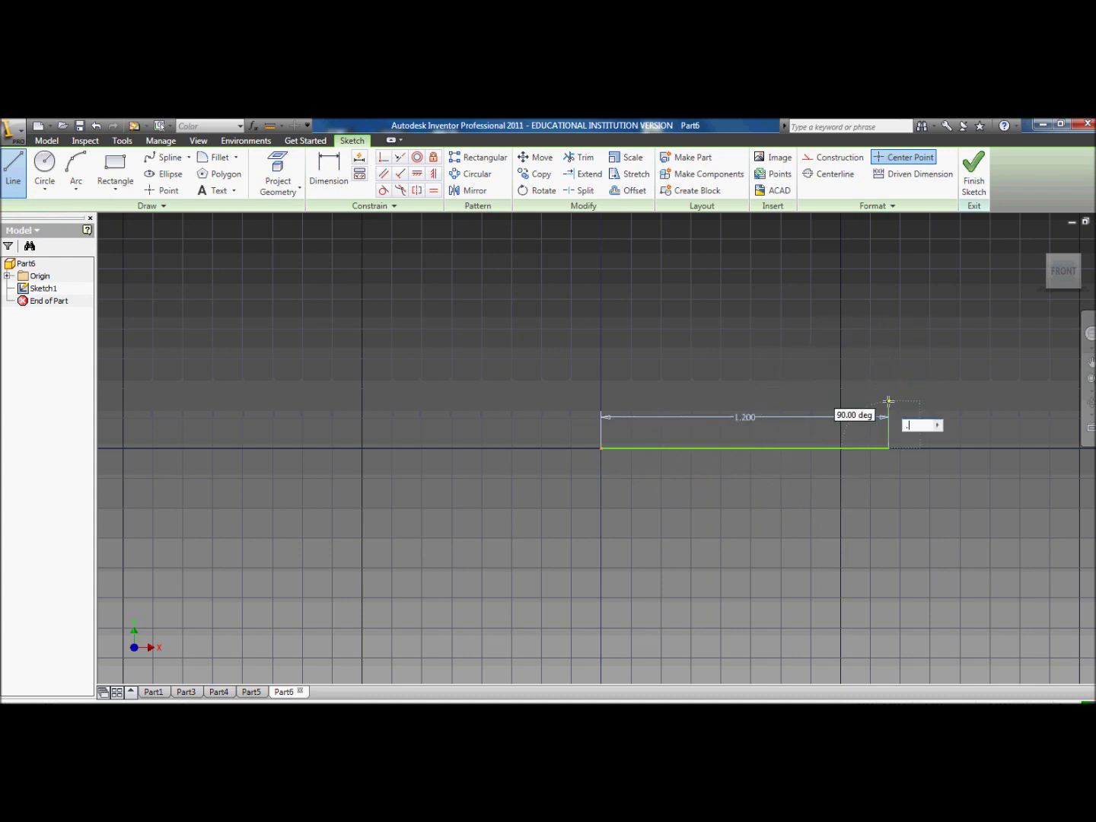
{"action": "key", "text": "Return"}
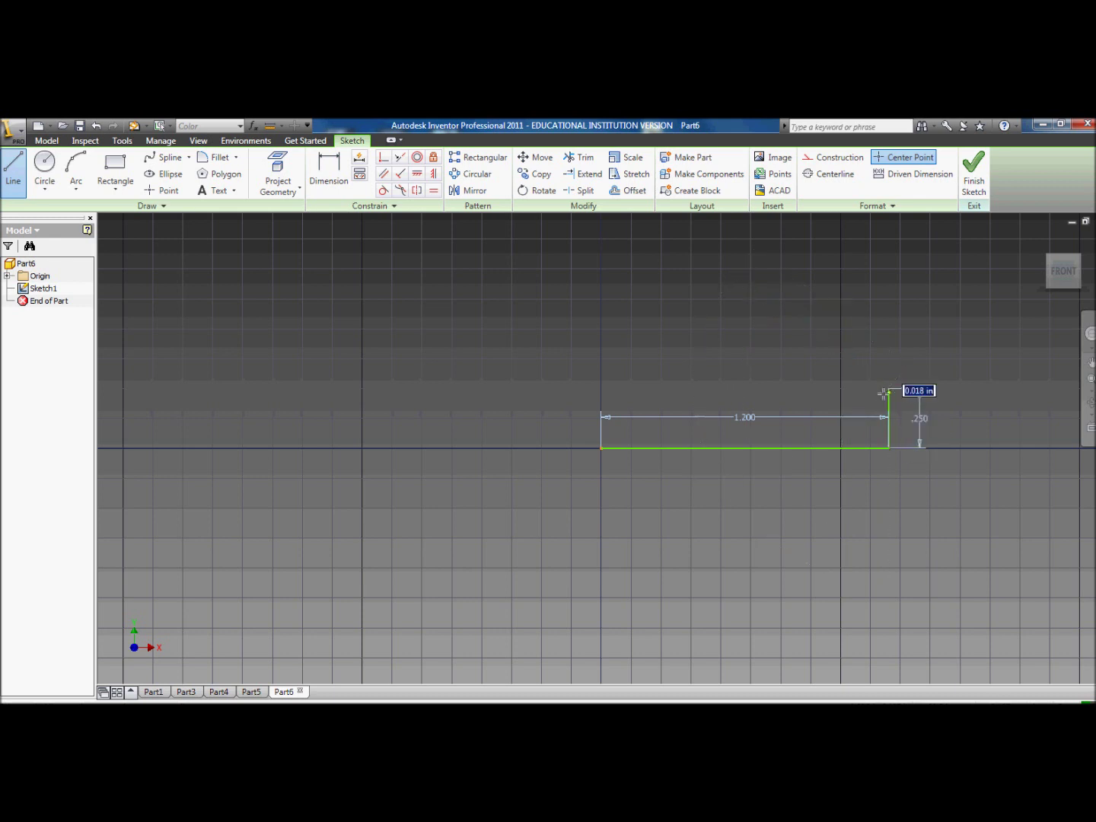
{"action": "right_click", "coordinate": [919, 333]}
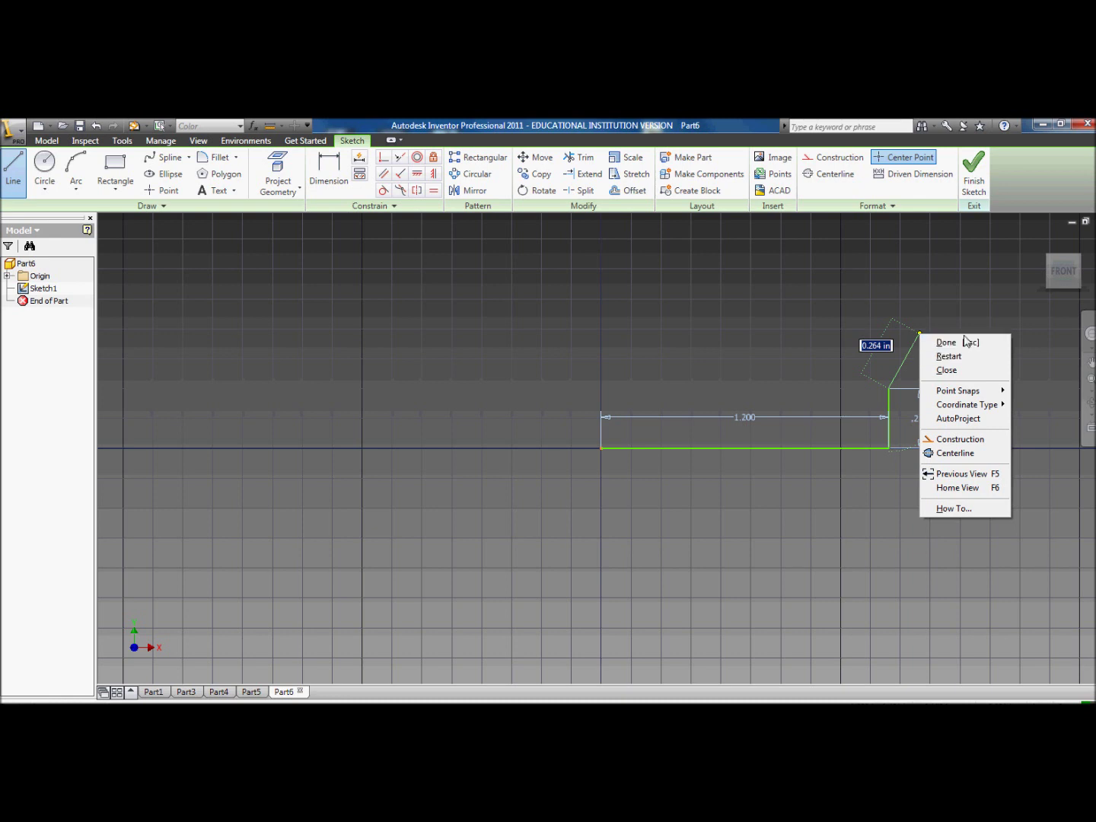
{"action": "left_click", "coordinate": [964, 356]}
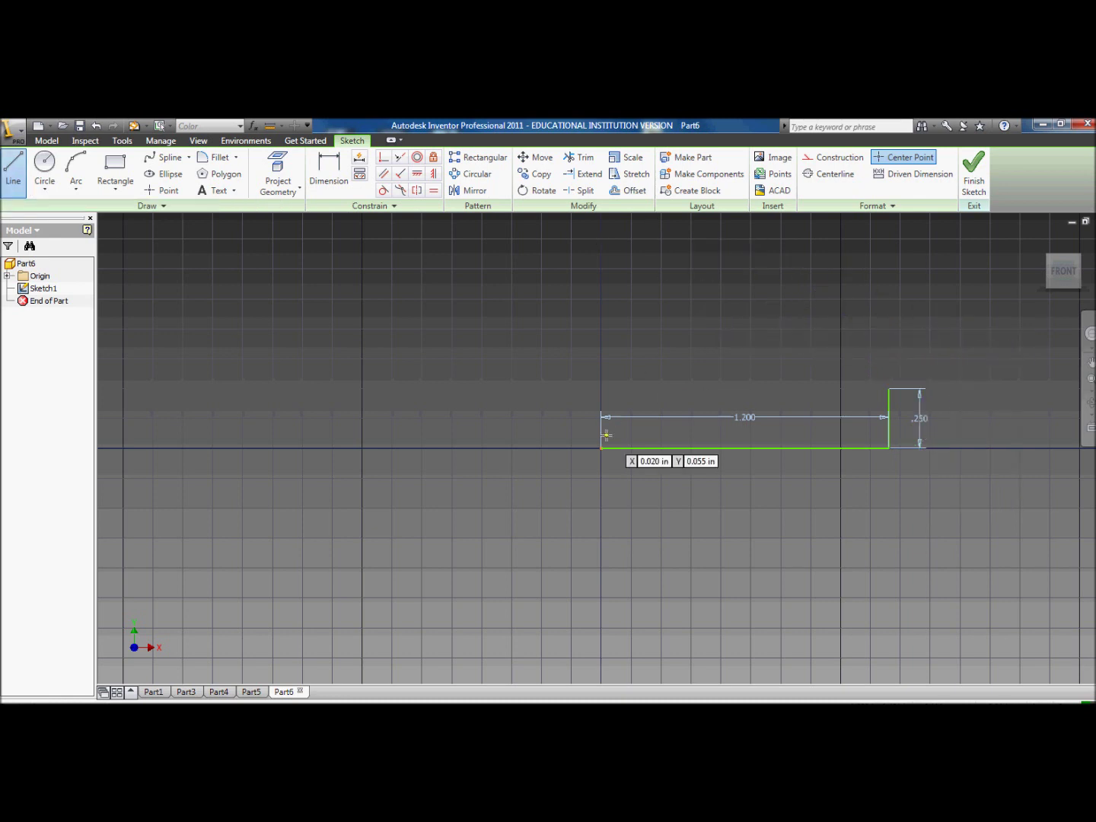
Add a 0.25 in upright at the base line's left end
{"action": "left_click", "coordinate": [600, 447]}
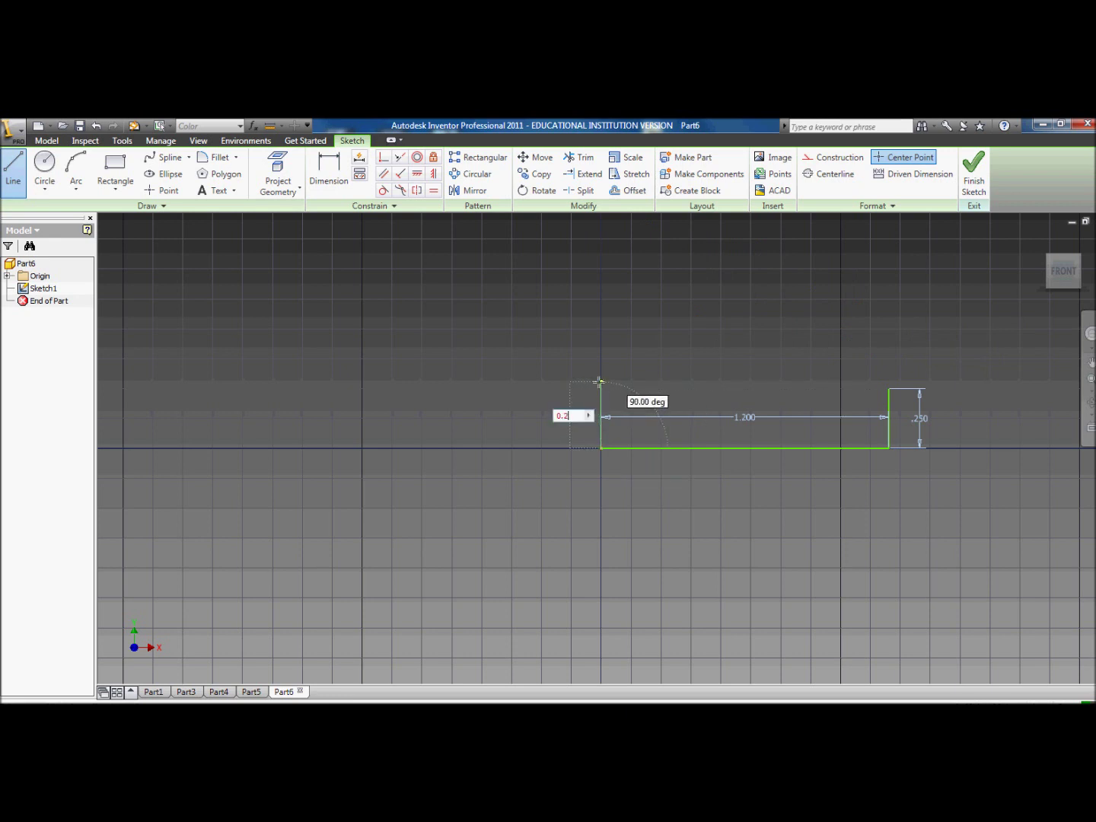
{"action": "type", "text": "0.25"}
{"action": "key", "text": "Return"}
{"action": "right_click", "coordinate": [811, 364]}
{"action": "left_click", "coordinate": [829, 366]}
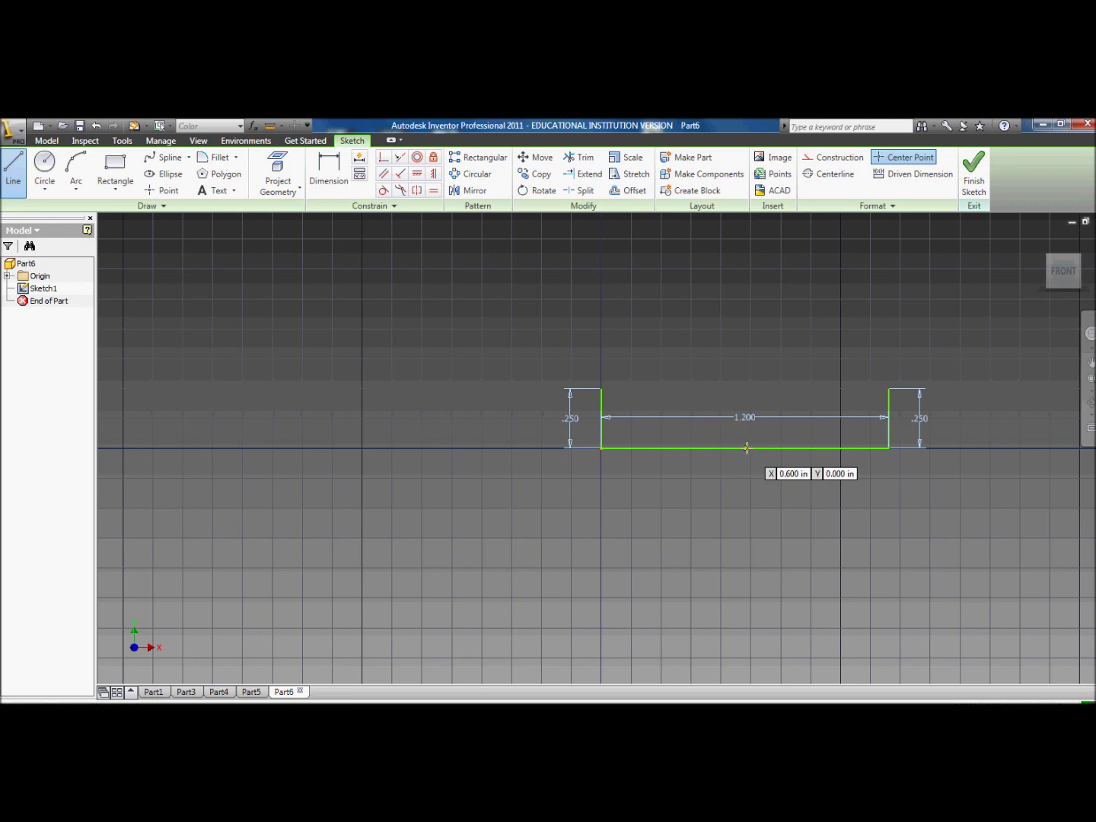
Draw a 0.75 in upright from the base midpoint, then the left roof slope
{"action": "left_click", "coordinate": [745, 450]}
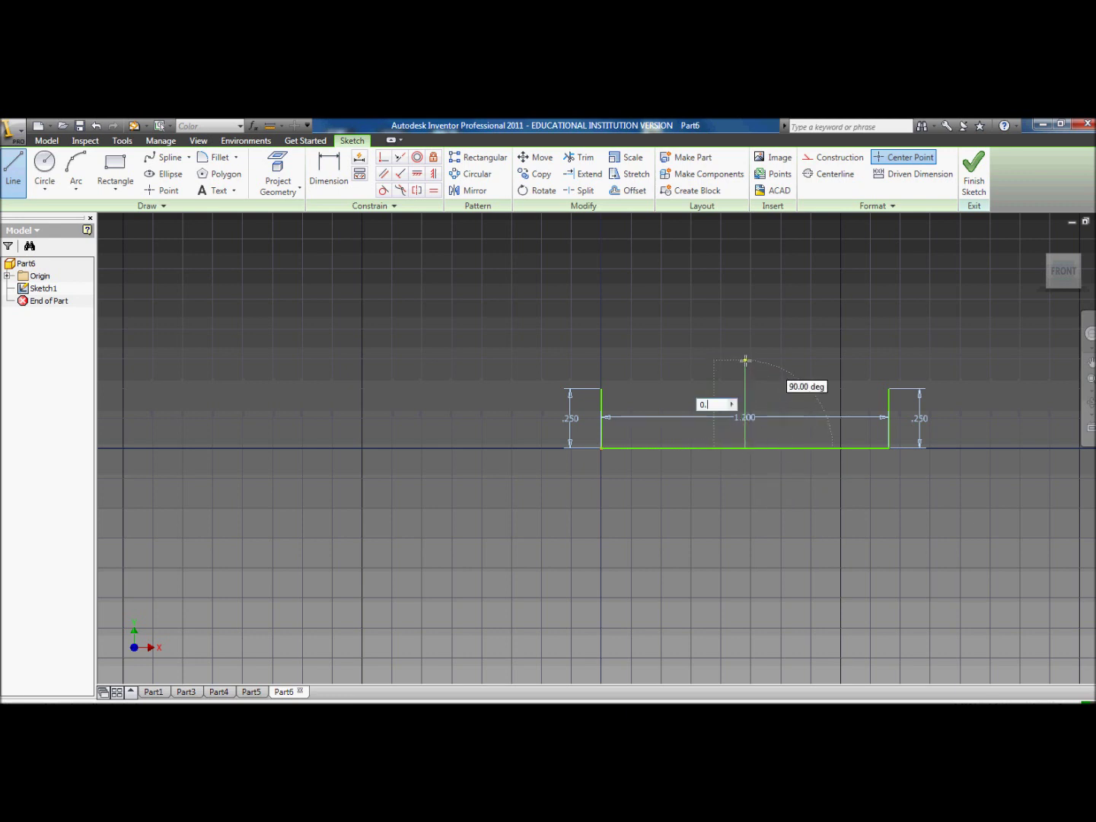
{"action": "type", "text": "0.75"}
{"action": "key", "text": "Return"}
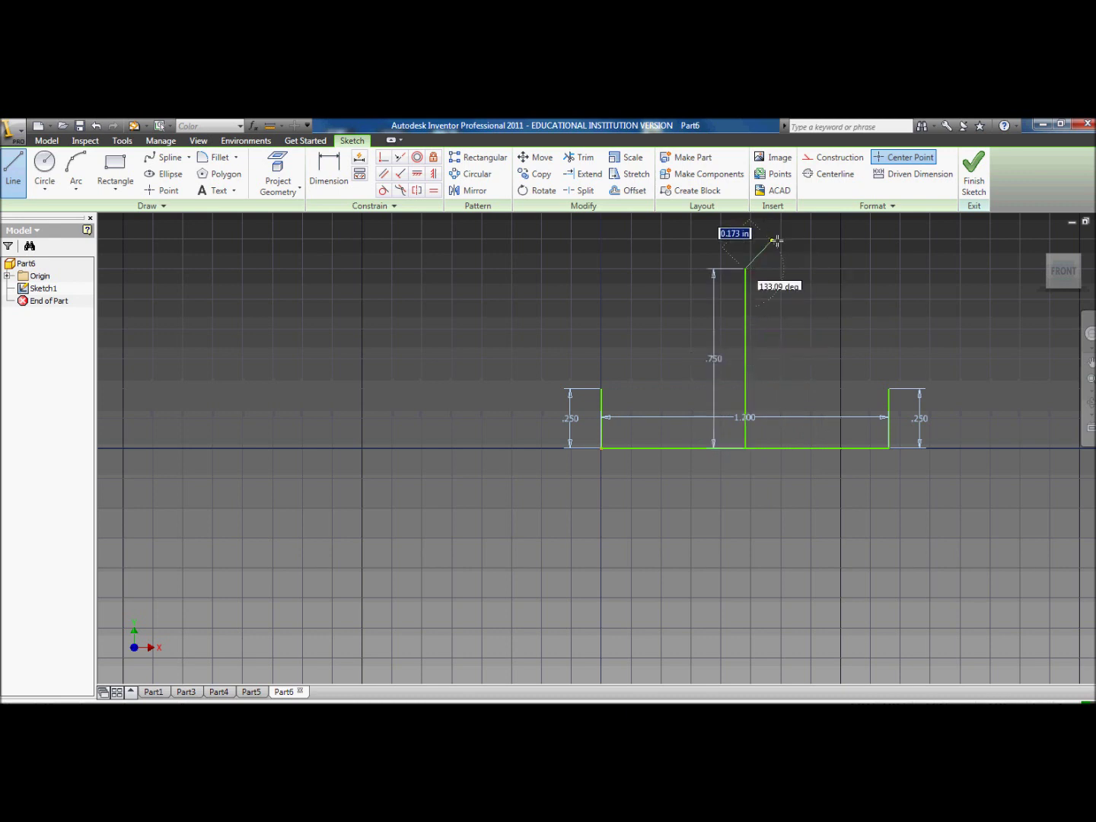
{"action": "left_click", "coordinate": [601, 389]}
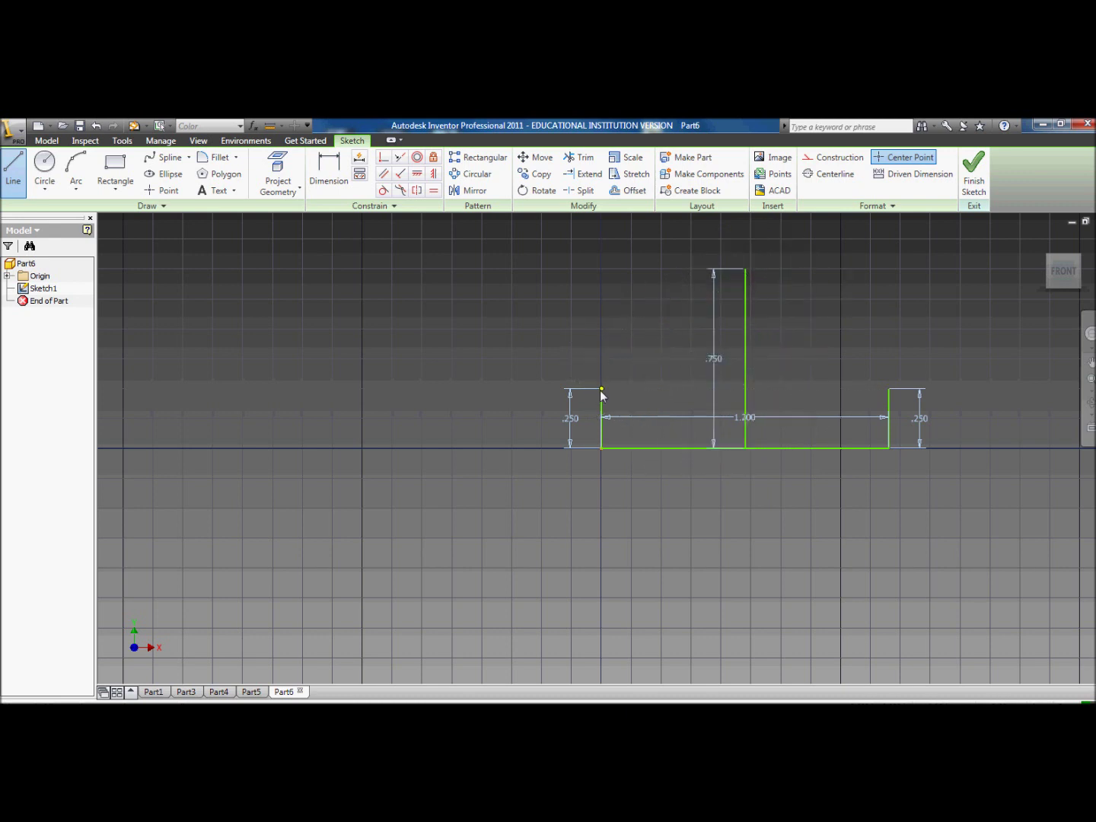
{"action": "right_click", "coordinate": [593, 335]}
Complete the right roof slope to the apex and remove the center vertical guide line
{"action": "left_click", "coordinate": [629, 363]}
{"action": "left_click", "coordinate": [747, 271]}
{"action": "right_click", "coordinate": [893, 350]}
{"action": "left_click", "coordinate": [917, 356]}
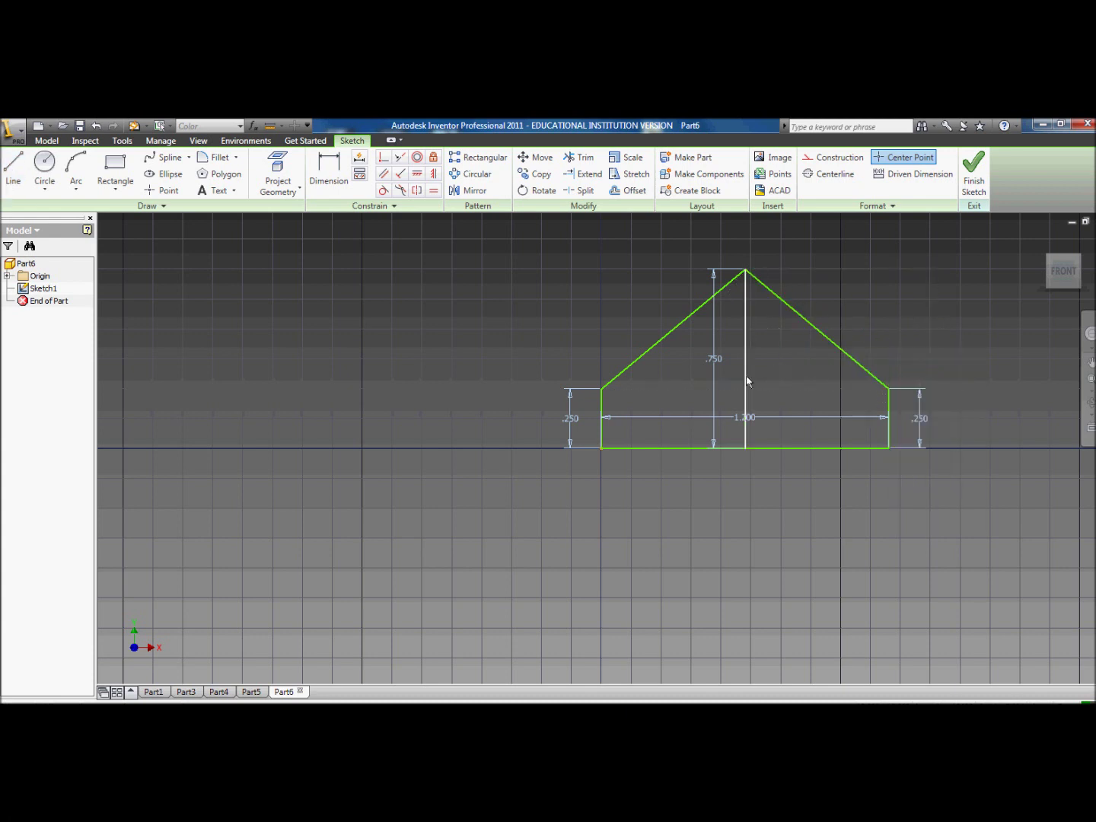
{"action": "key", "text": "ctrl+z"}
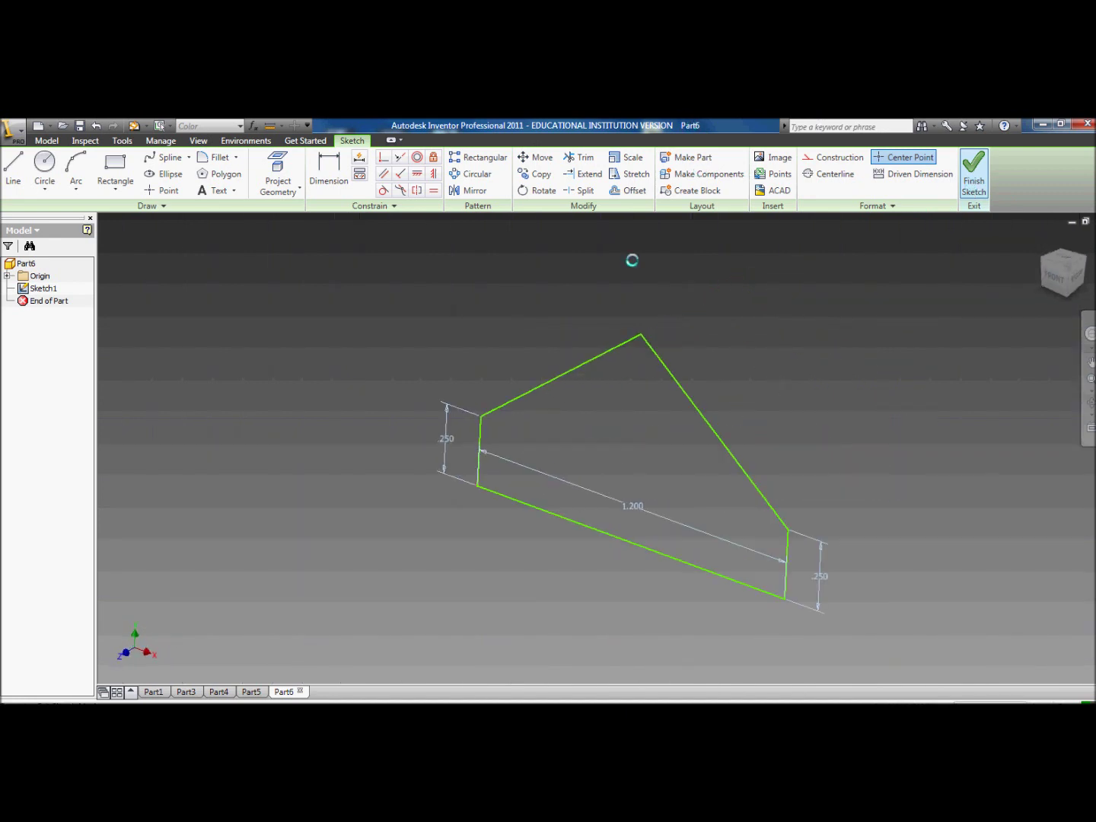
{"action": "left_click", "coordinate": [71, 169]}
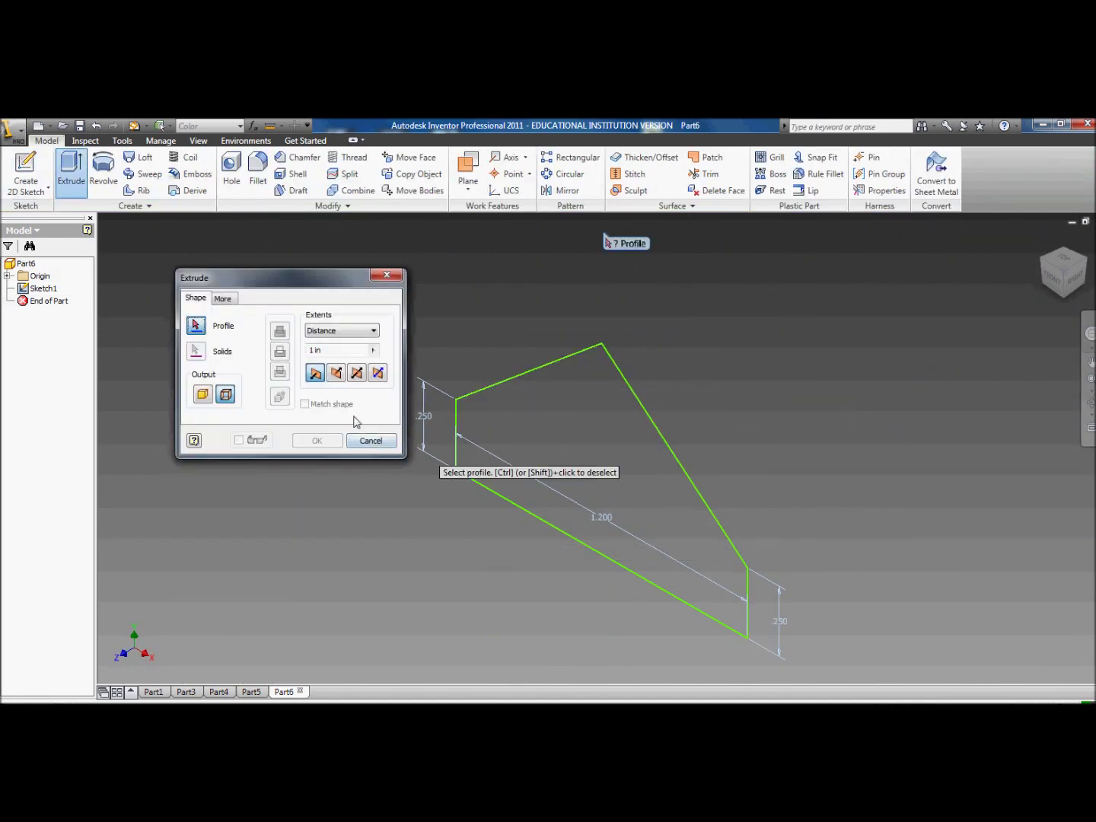
{"action": "left_click", "coordinate": [372, 442]}
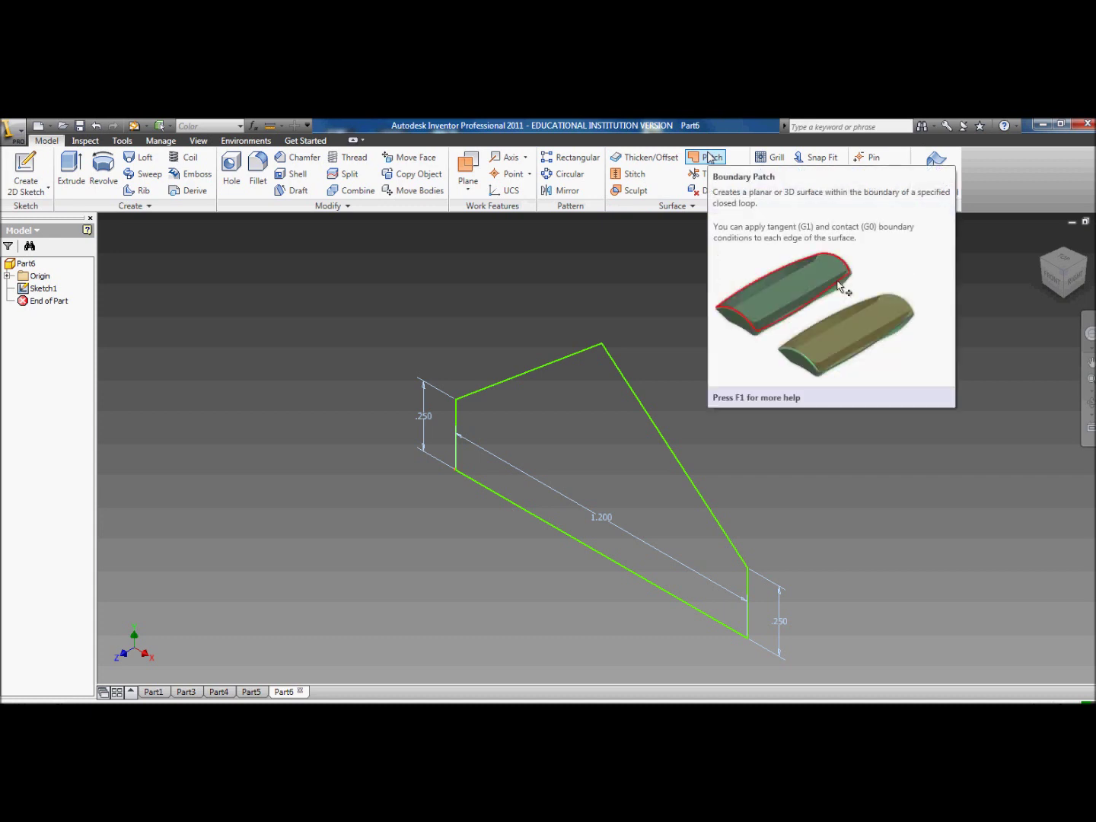
Create a boundary patch from the five house outline edges
{"action": "left_click", "coordinate": [708, 157]}
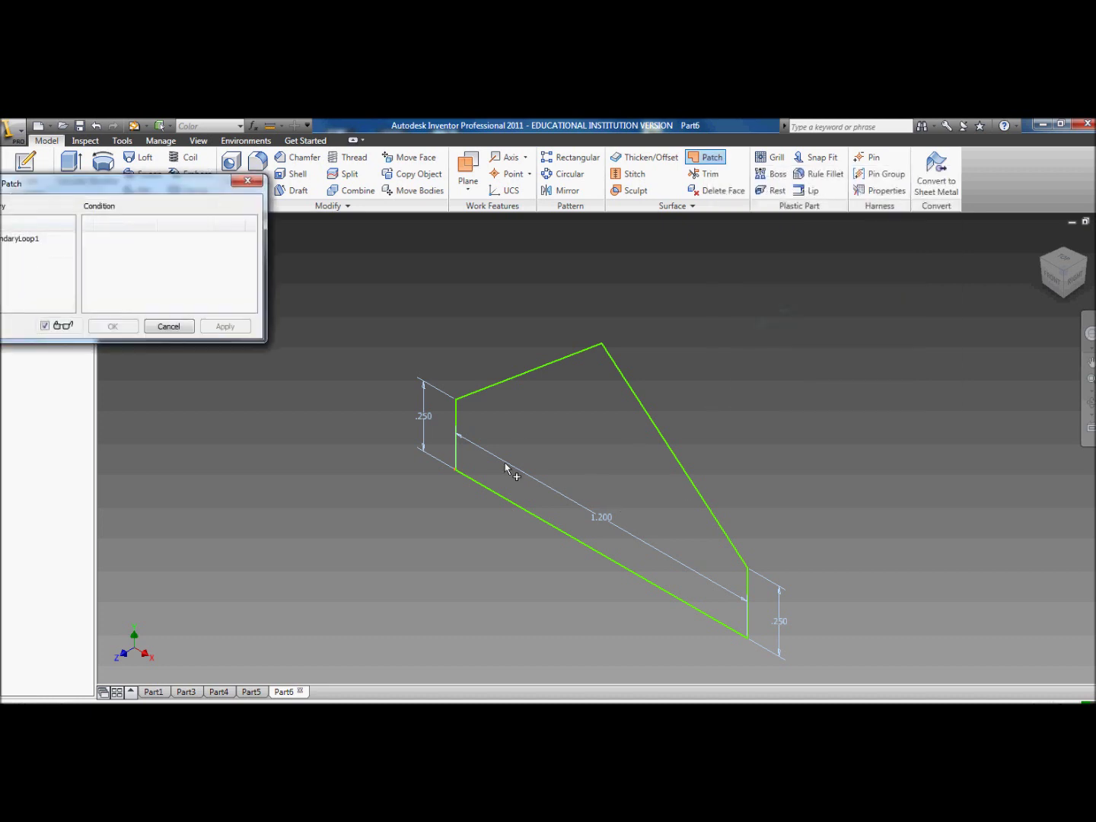
{"action": "left_click", "coordinate": [457, 457]}
{"action": "left_click", "coordinate": [505, 379]}
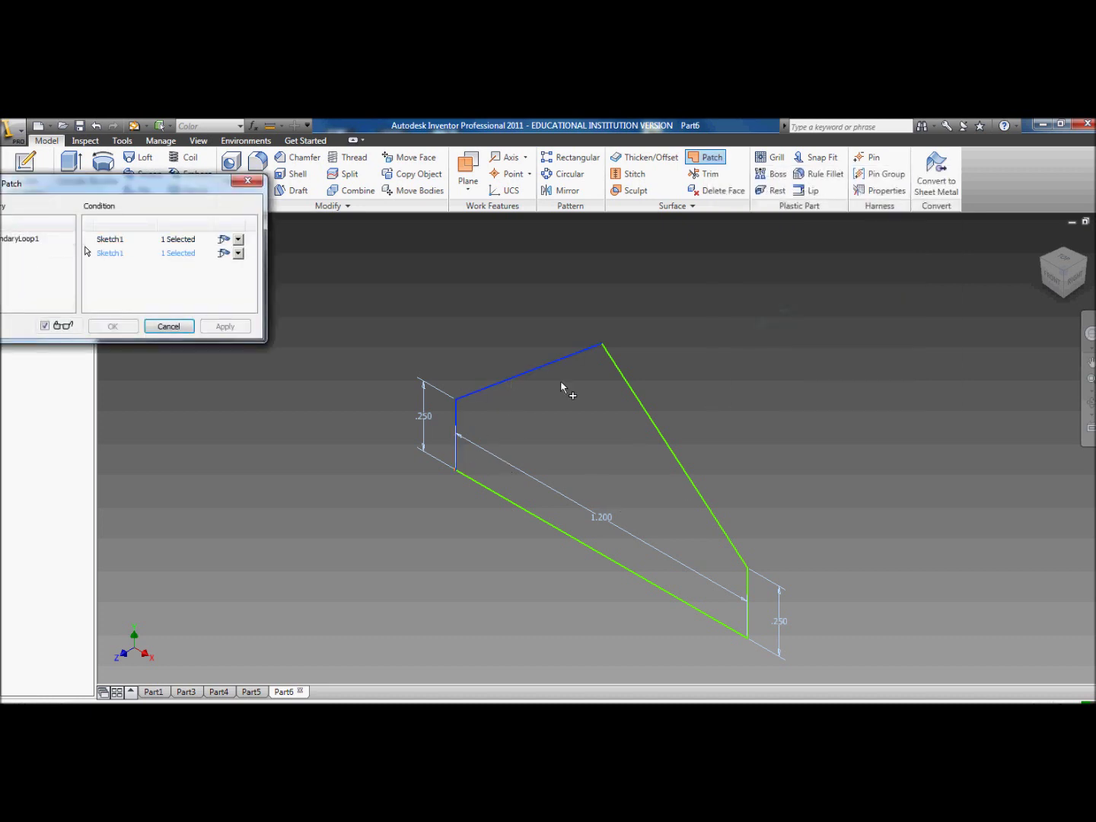
{"action": "left_click", "coordinate": [649, 412]}
{"action": "left_click", "coordinate": [751, 598]}
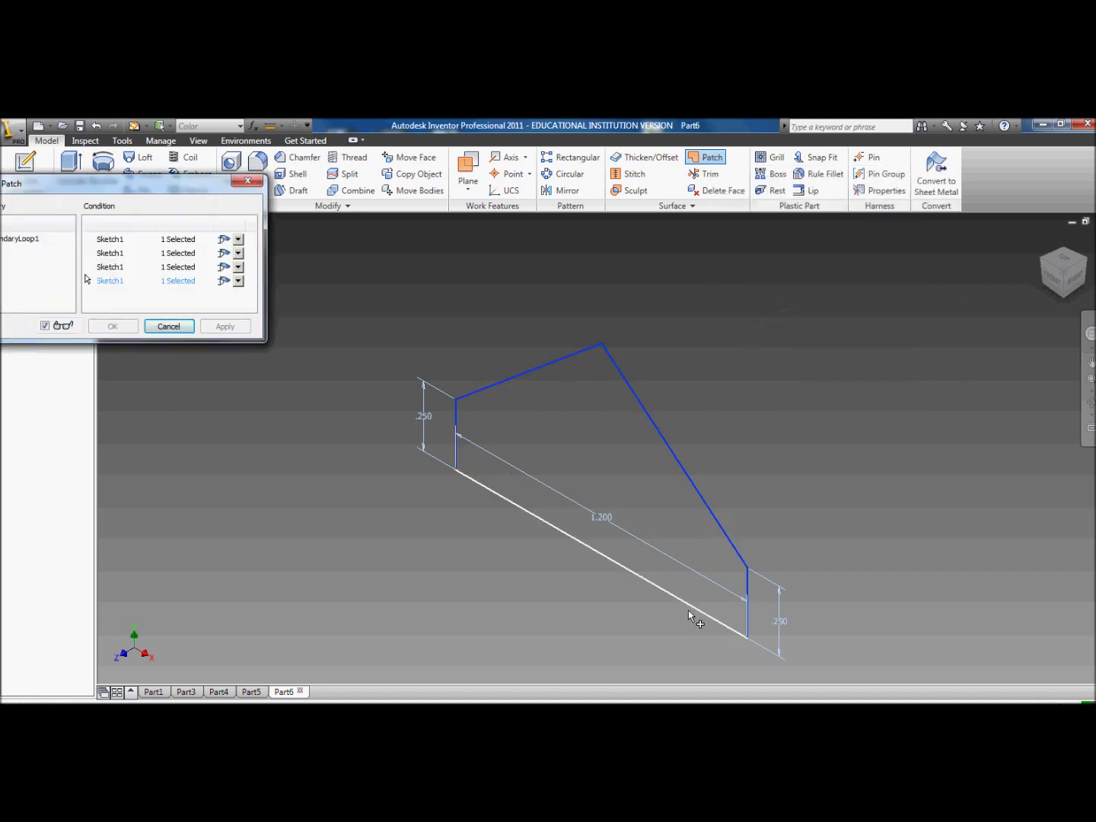
{"action": "left_click", "coordinate": [691, 606]}
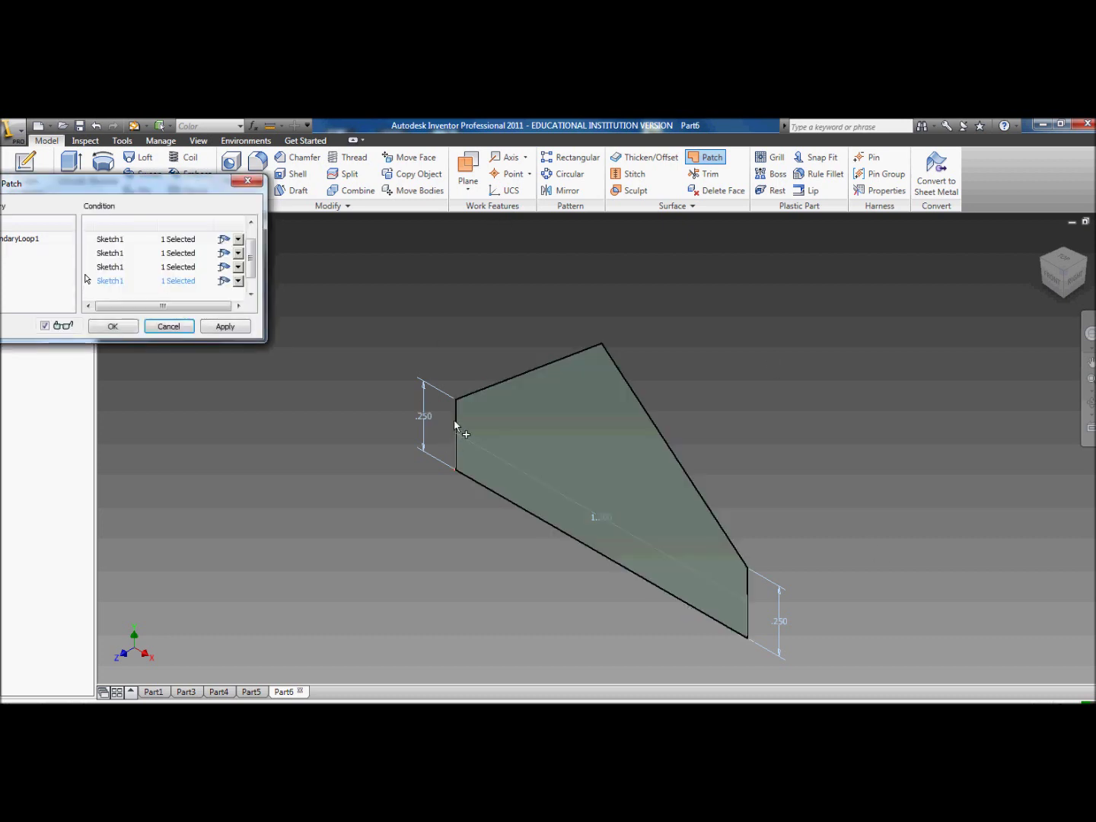
{"action": "left_click", "coordinate": [113, 326]}
Orbit around the new patch, then undo it
{"action": "left_click", "coordinate": [1090, 404]}
{"action": "left_click_drag", "start_coordinate": [686, 438], "coordinate": [504, 443]}
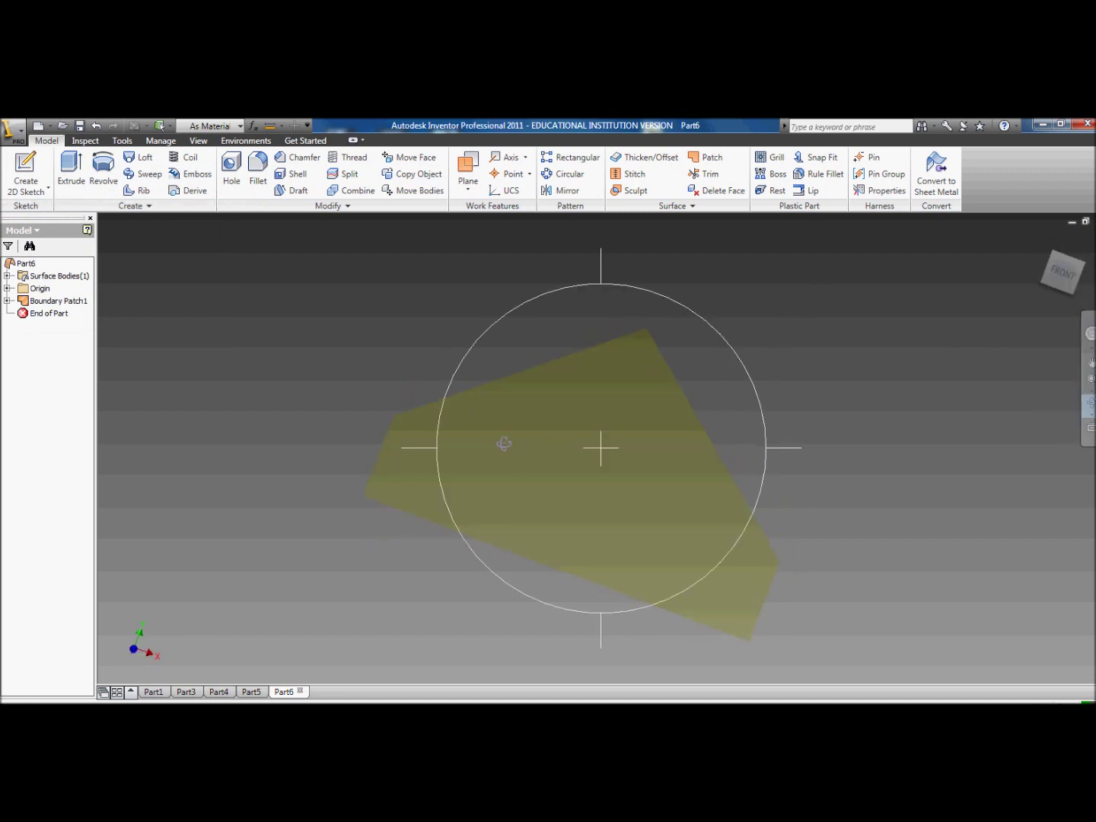
{"action": "right_click", "coordinate": [504, 443]}
{"action": "left_click", "coordinate": [533, 451]}
{"action": "key", "text": "ctrl+z"}
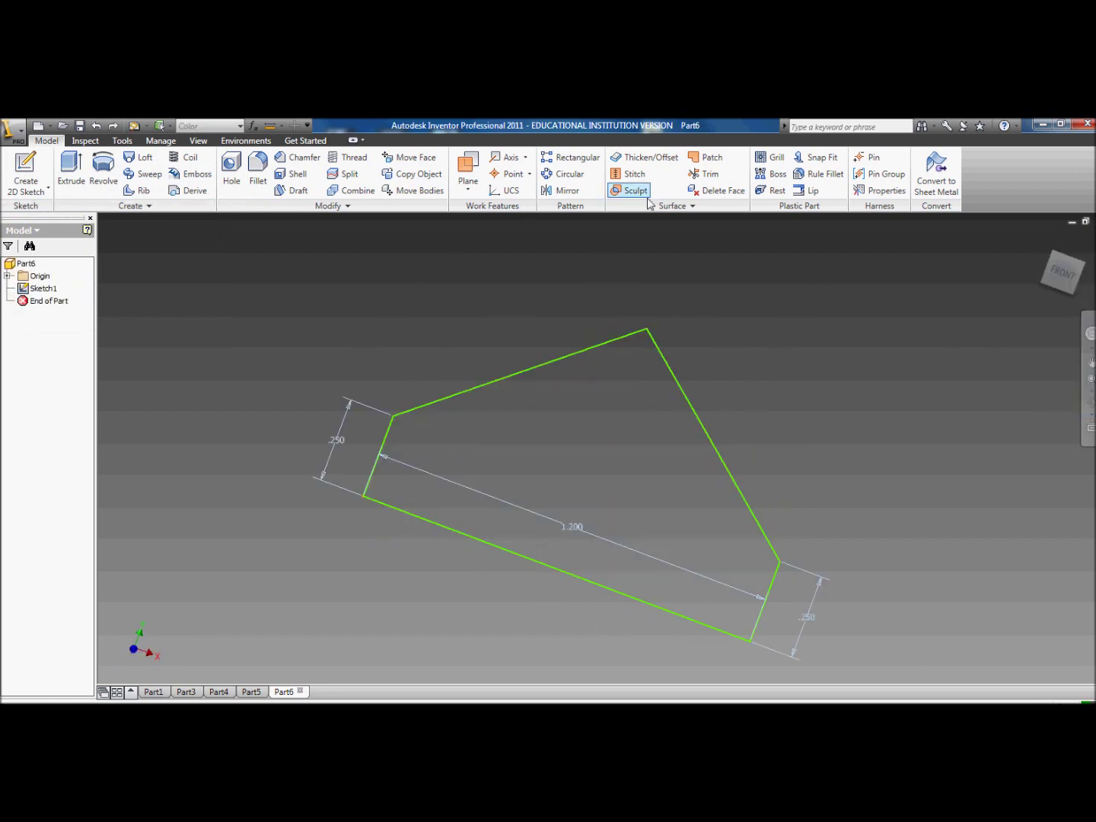
Recreate the boundary patch by picking the same five outline edges again
{"action": "left_click", "coordinate": [704, 162]}
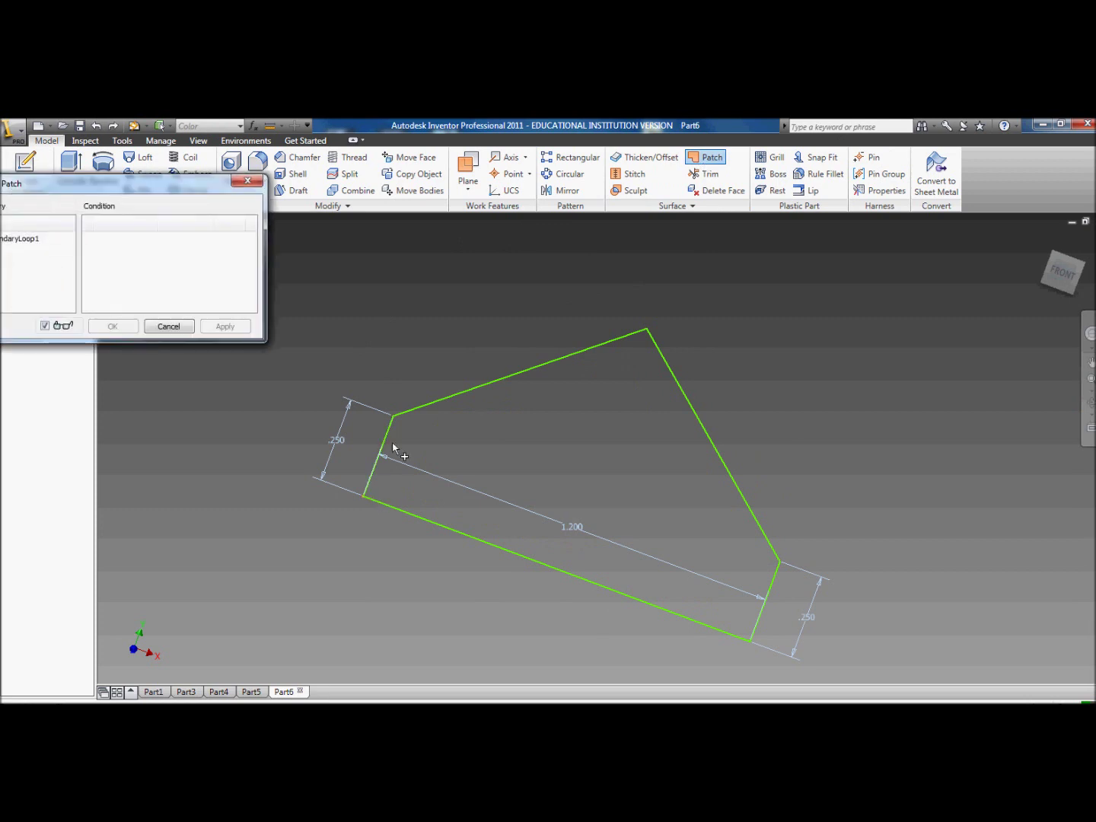
{"action": "left_click", "coordinate": [373, 469]}
{"action": "left_click", "coordinate": [423, 406]}
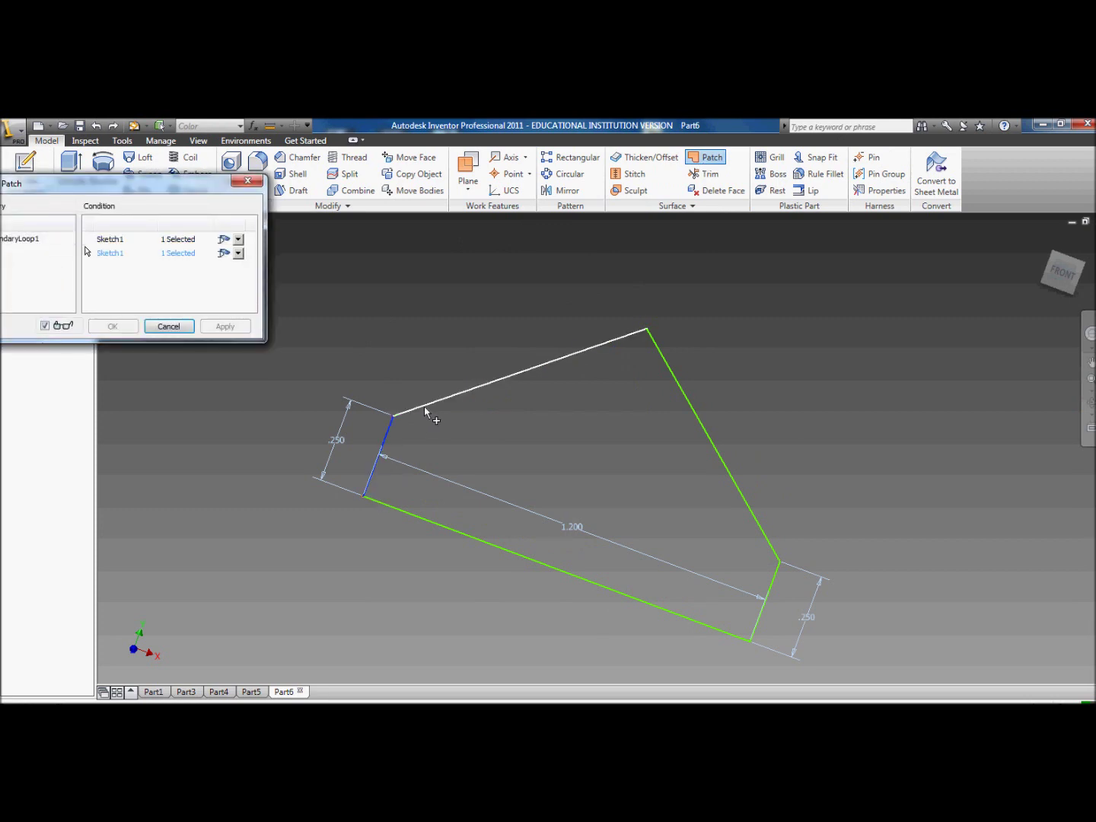
{"action": "left_click", "coordinate": [739, 490]}
{"action": "left_click", "coordinate": [766, 598]}
{"action": "left_click", "coordinate": [699, 626]}
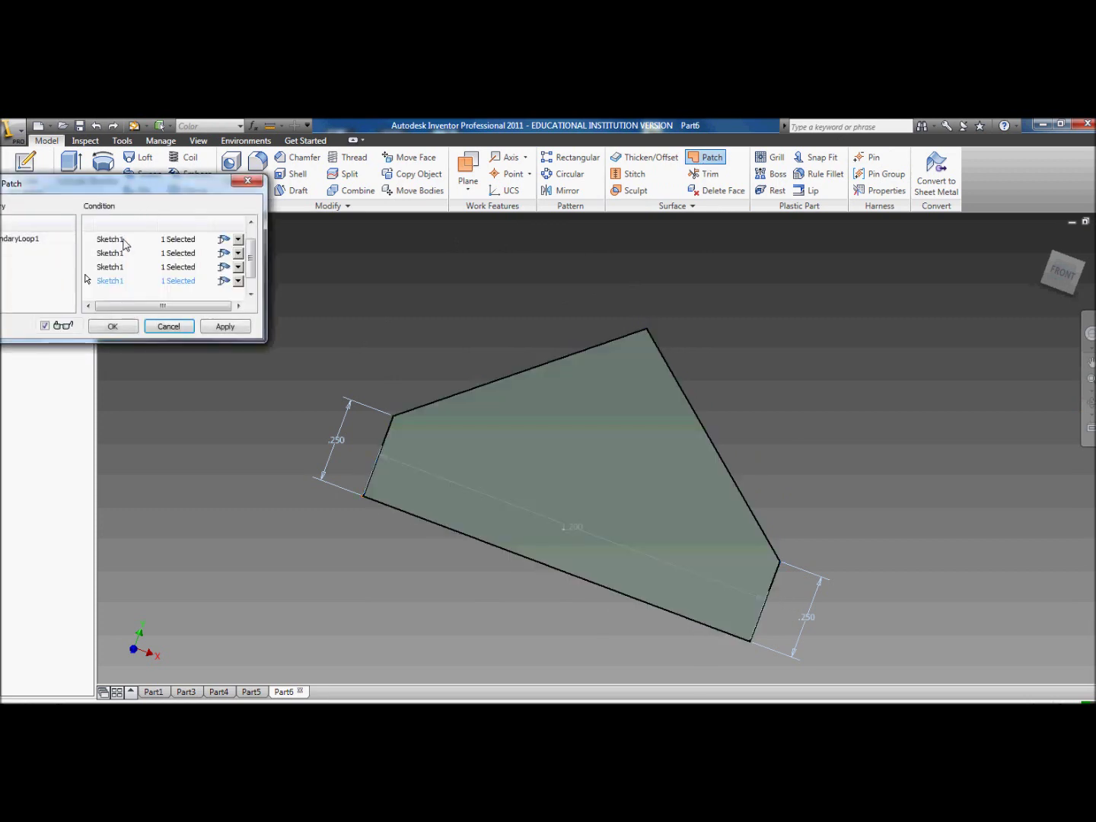
{"action": "left_click", "coordinate": [121, 328]}
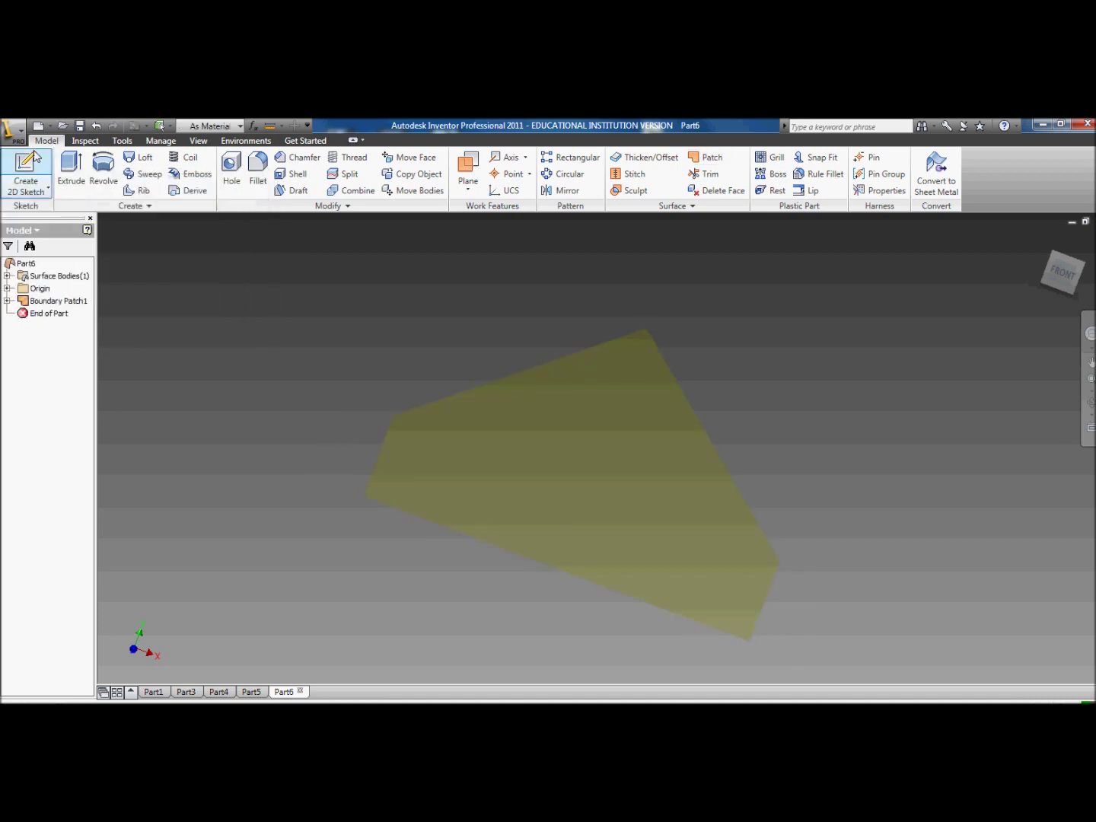
Try Extrude, dismiss the no-visible-sketches tip, and orbit to view the patch
{"action": "right_click", "coordinate": [565, 304]}
{"action": "left_click", "coordinate": [133, 205]}
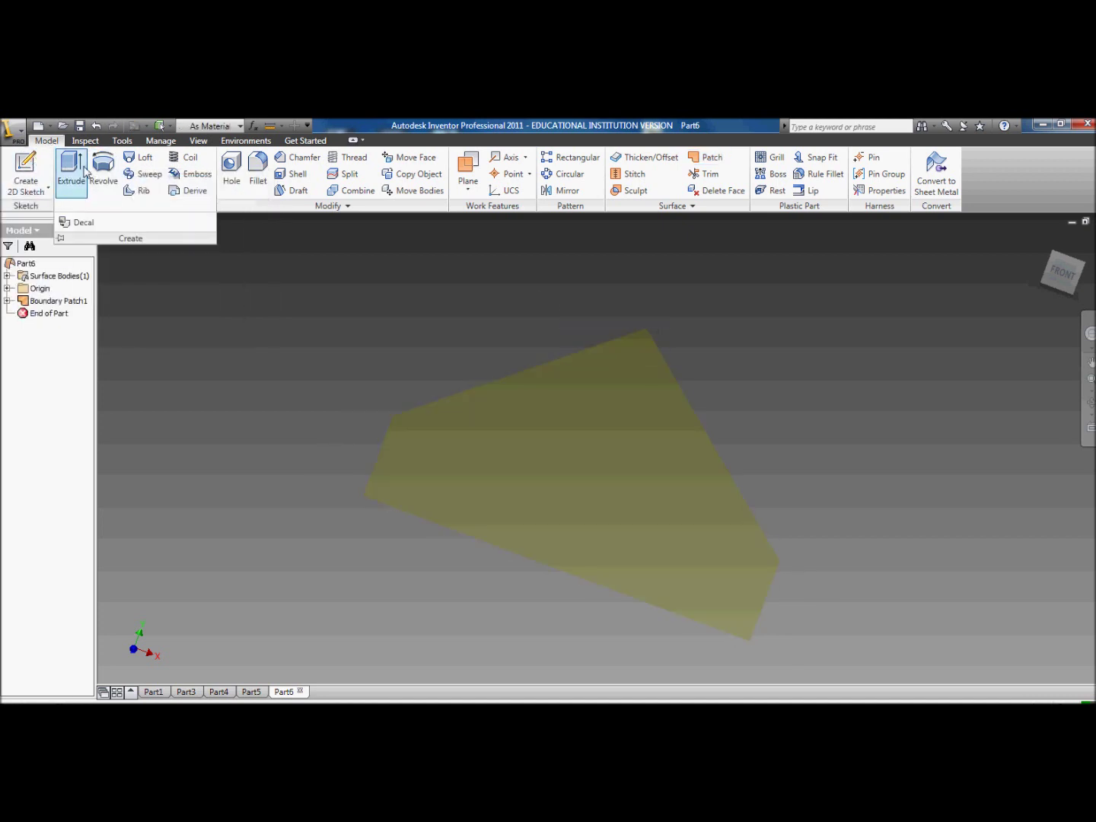
{"action": "left_click", "coordinate": [86, 171]}
{"action": "left_click", "coordinate": [550, 455]}
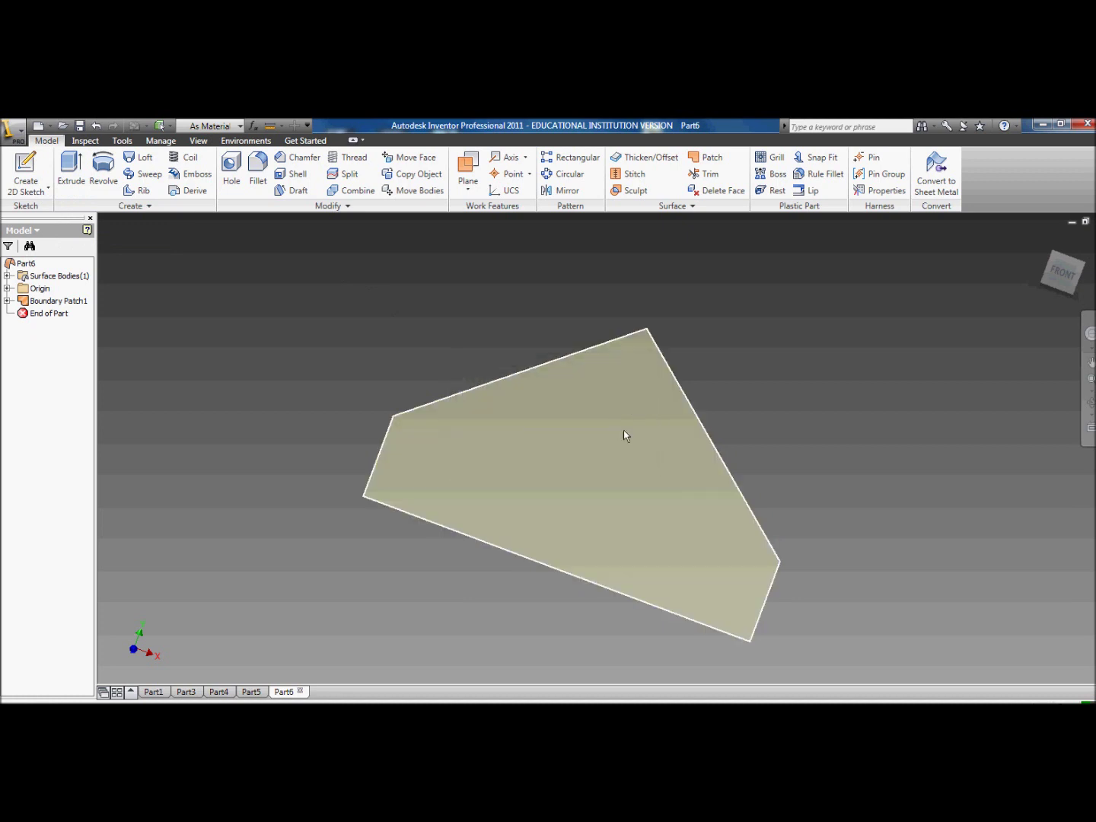
{"action": "left_click", "coordinate": [1090, 405]}
{"action": "left_click_drag", "start_coordinate": [729, 415], "coordinate": [669, 347]}
Sketch on the patch face, trace the house outline vertices, and finish the sketch
{"action": "left_click", "coordinate": [26, 175]}
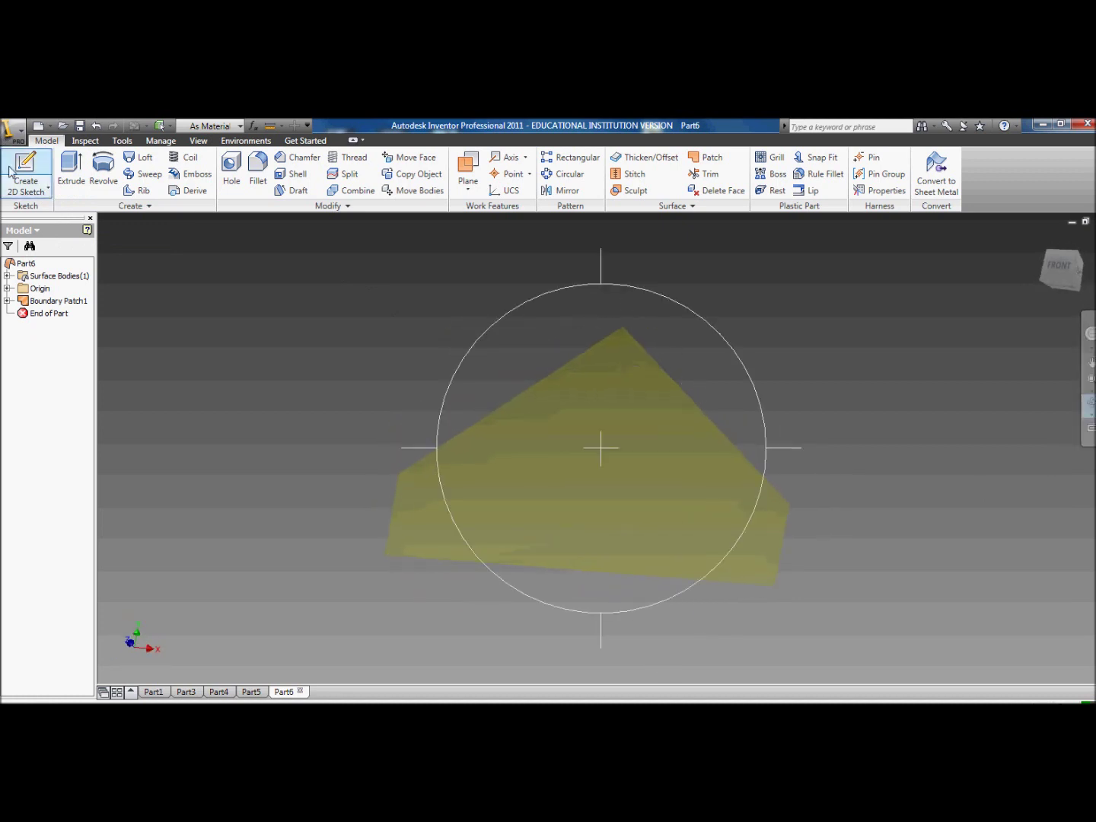
{"action": "left_click", "coordinate": [516, 465]}
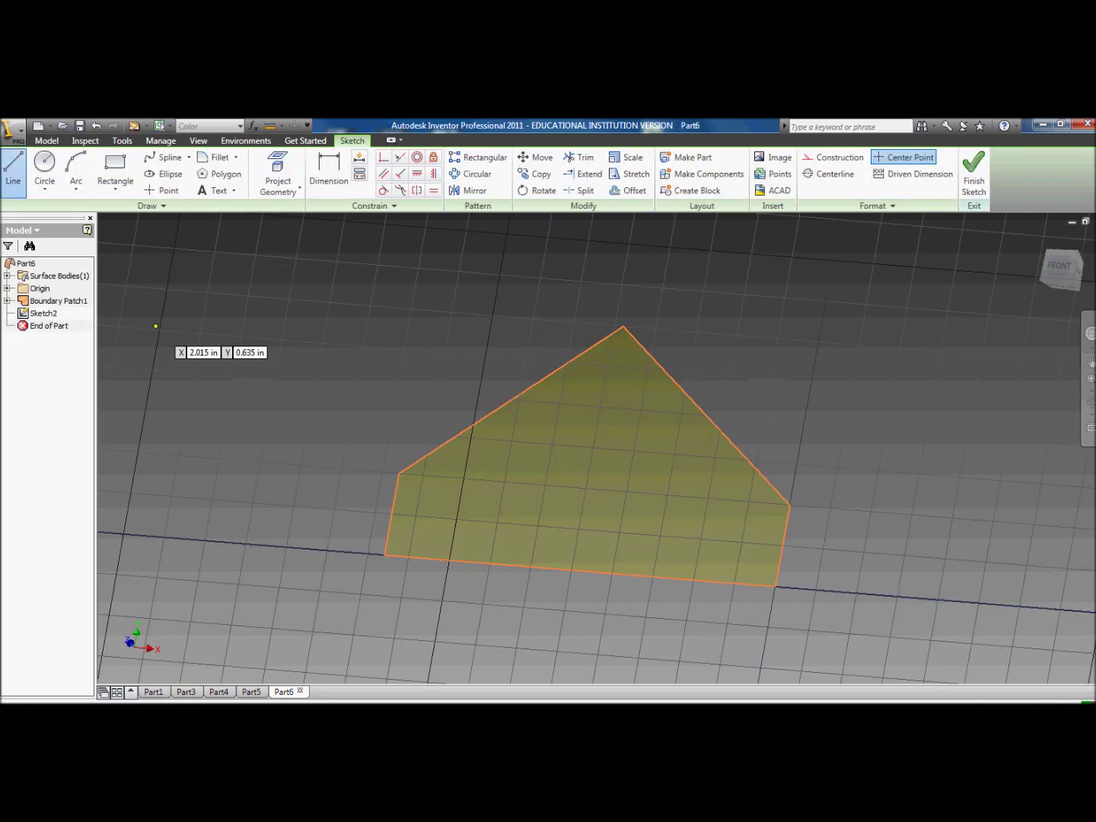
{"action": "left_click", "coordinate": [384, 556]}
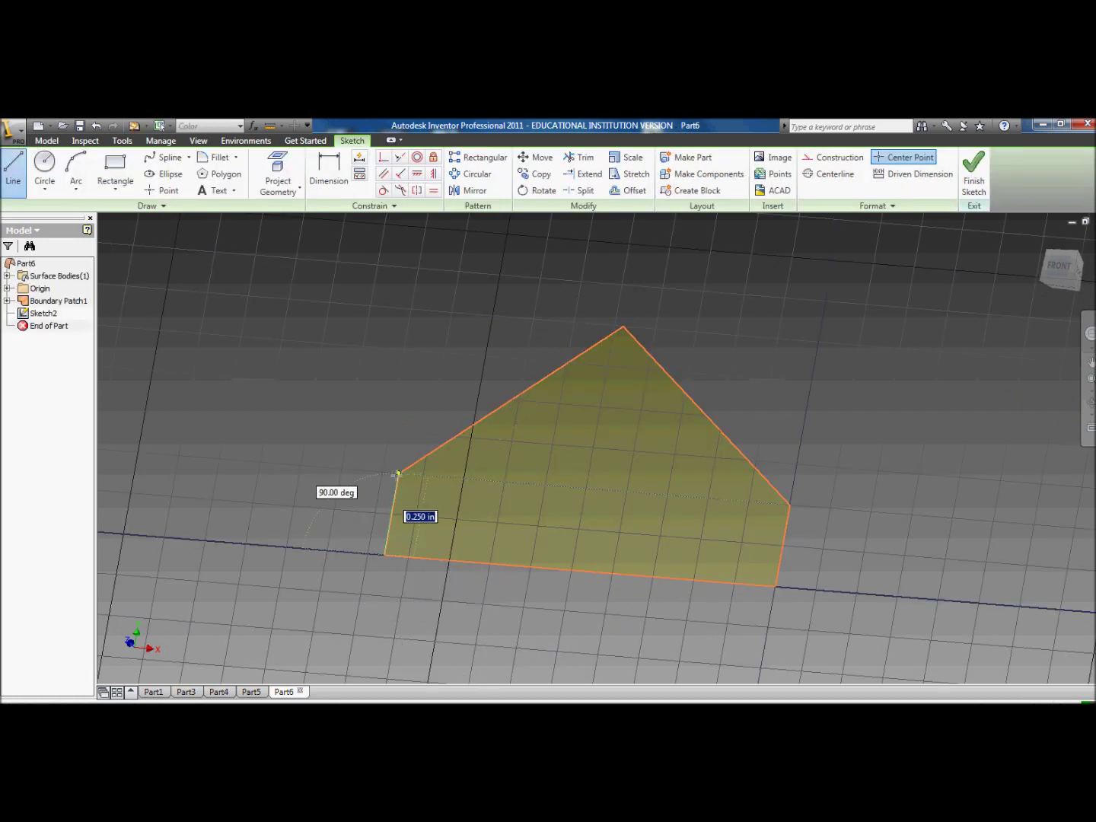
{"action": "left_click", "coordinate": [399, 474]}
{"action": "left_click", "coordinate": [625, 327]}
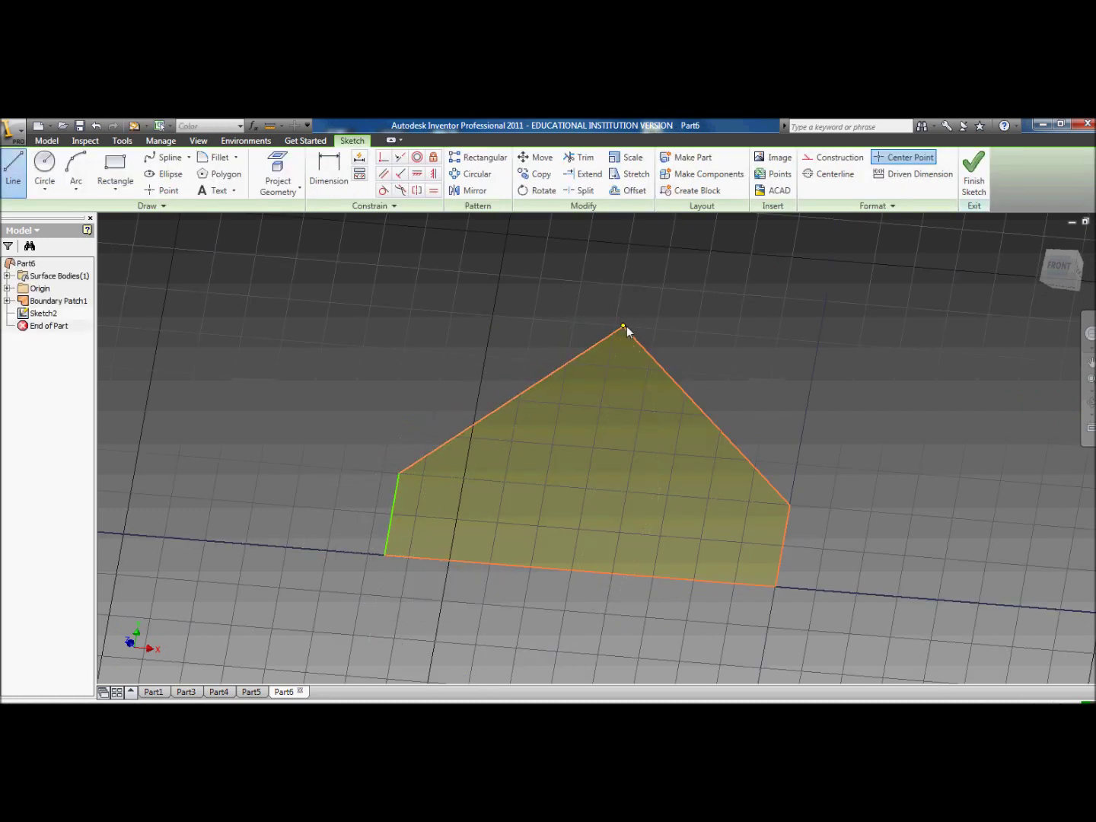
{"action": "left_click", "coordinate": [789, 504]}
{"action": "left_click", "coordinate": [774, 586]}
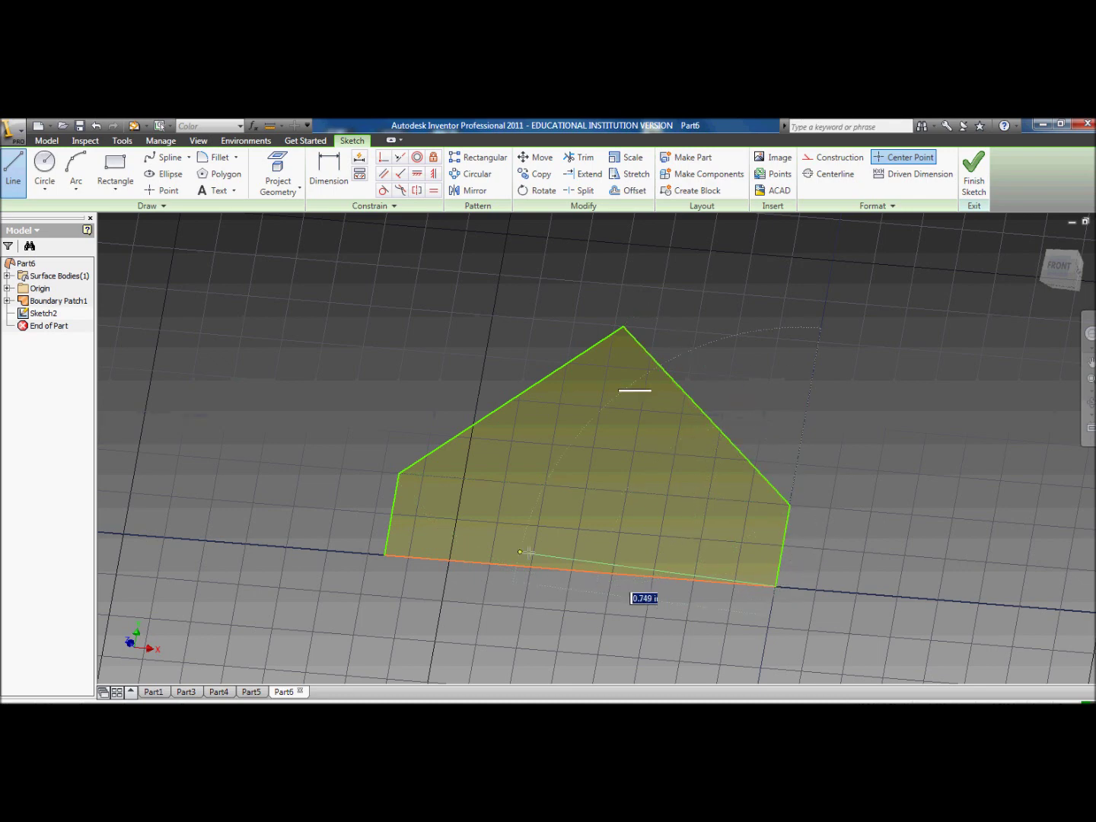
{"action": "left_click", "coordinate": [385, 555]}
{"action": "right_click", "coordinate": [376, 511]}
{"action": "left_click", "coordinate": [393, 510]}
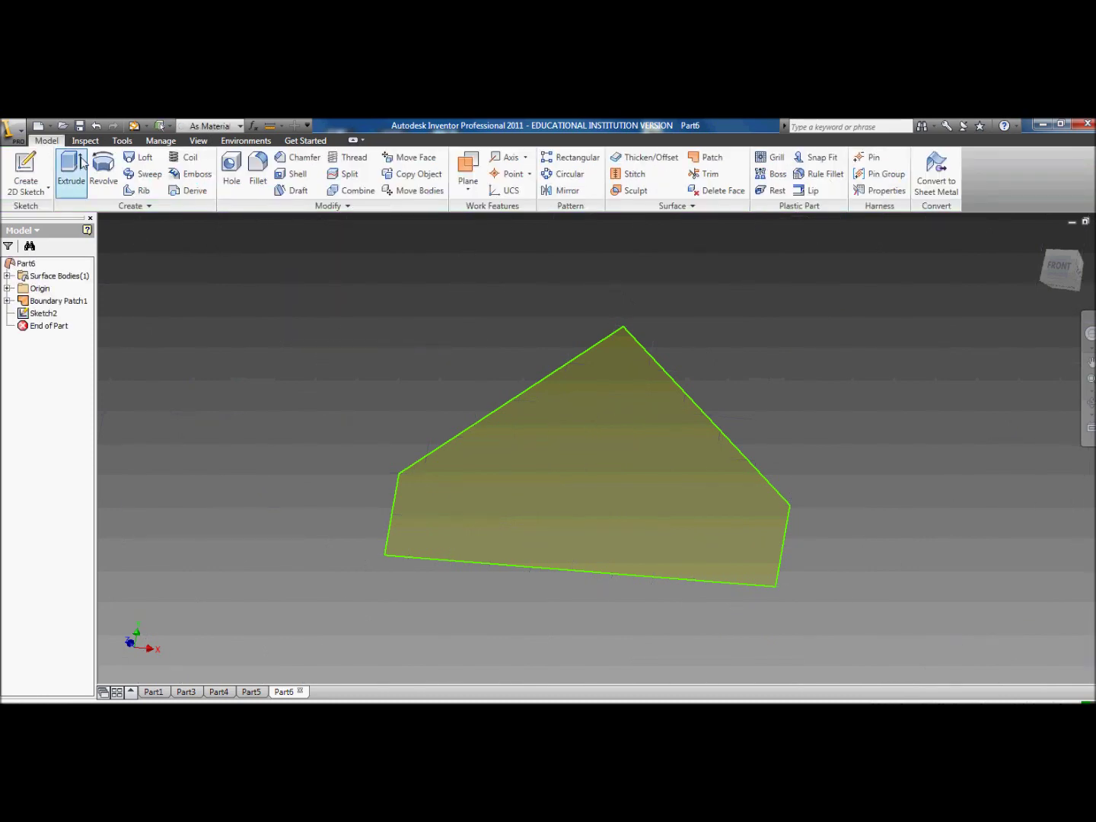
{"action": "left_click", "coordinate": [71, 172]}
Cancel the house-profile extrusion and snap the view to a flat front view
{"action": "left_click", "coordinate": [630, 450]}
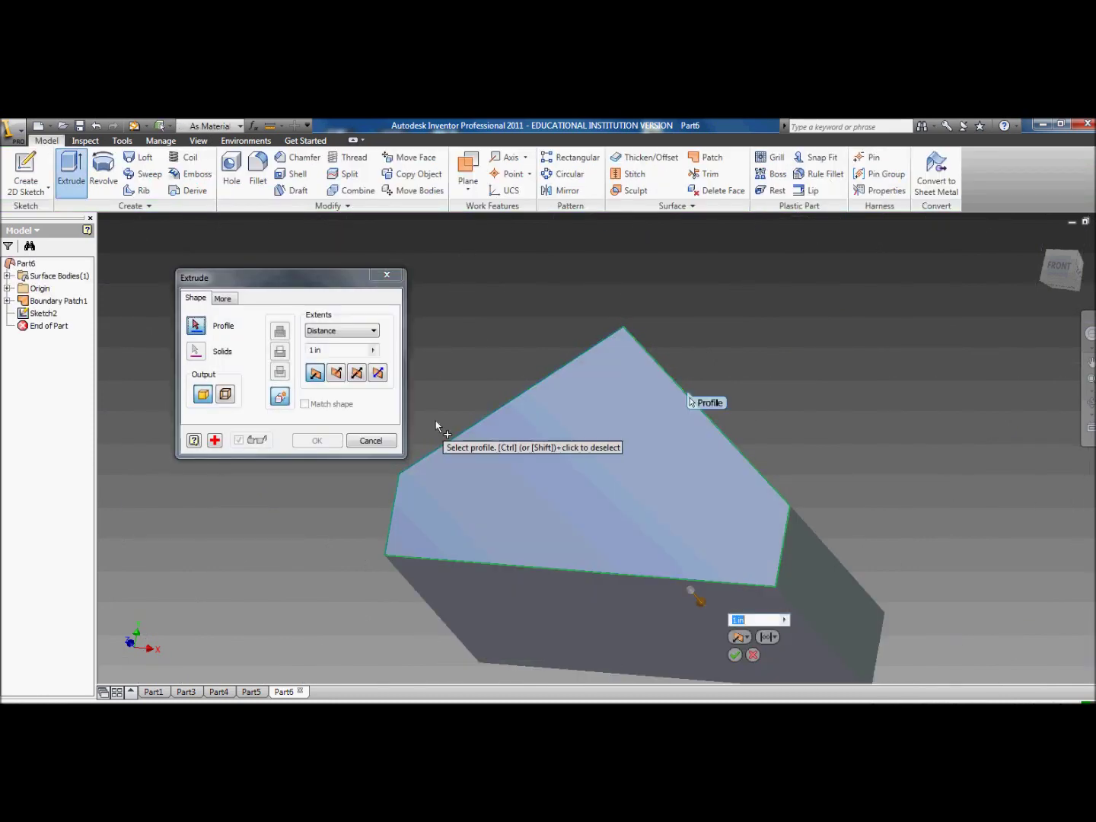
{"action": "left_click", "coordinate": [371, 441]}
{"action": "middle_click_drag", "start_coordinate": [733, 404], "coordinate": [551, 397], "text": "shift"}
{"action": "key", "text": "F4"}
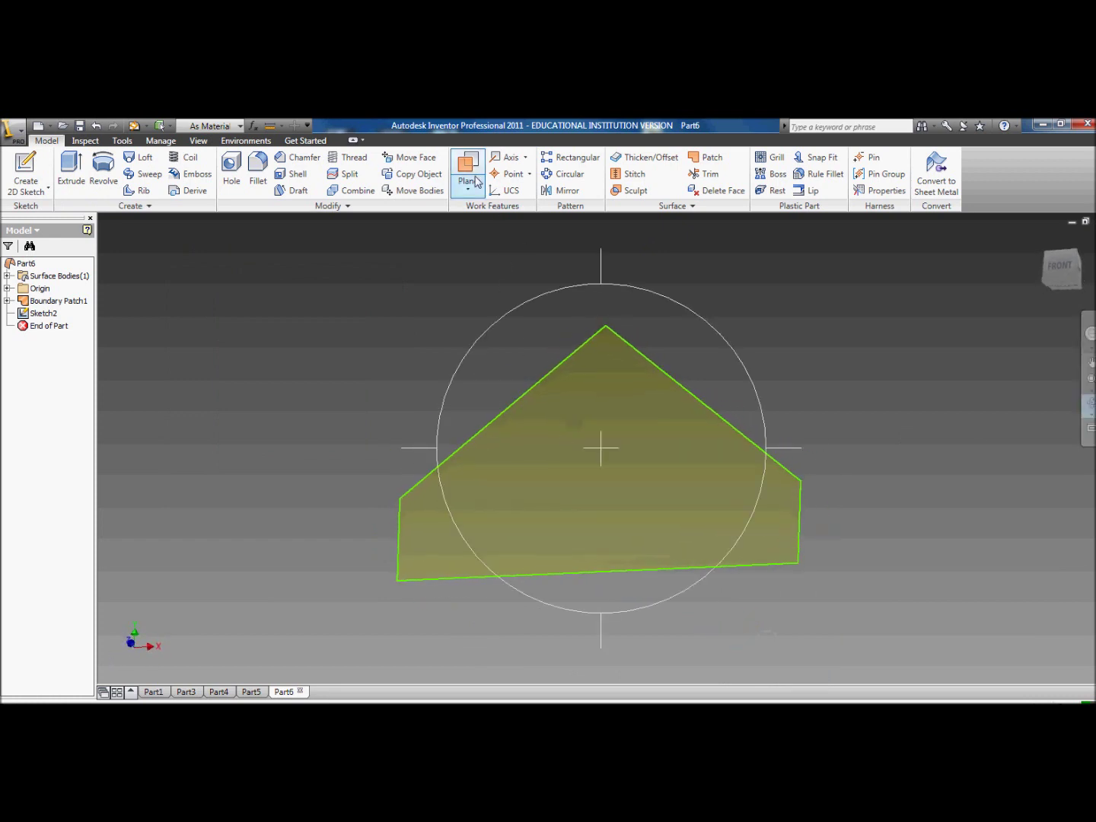
{"action": "left_click", "coordinate": [424, 310]}
{"action": "right_click", "coordinate": [423, 310]}
{"action": "left_click", "coordinate": [1060, 266]}
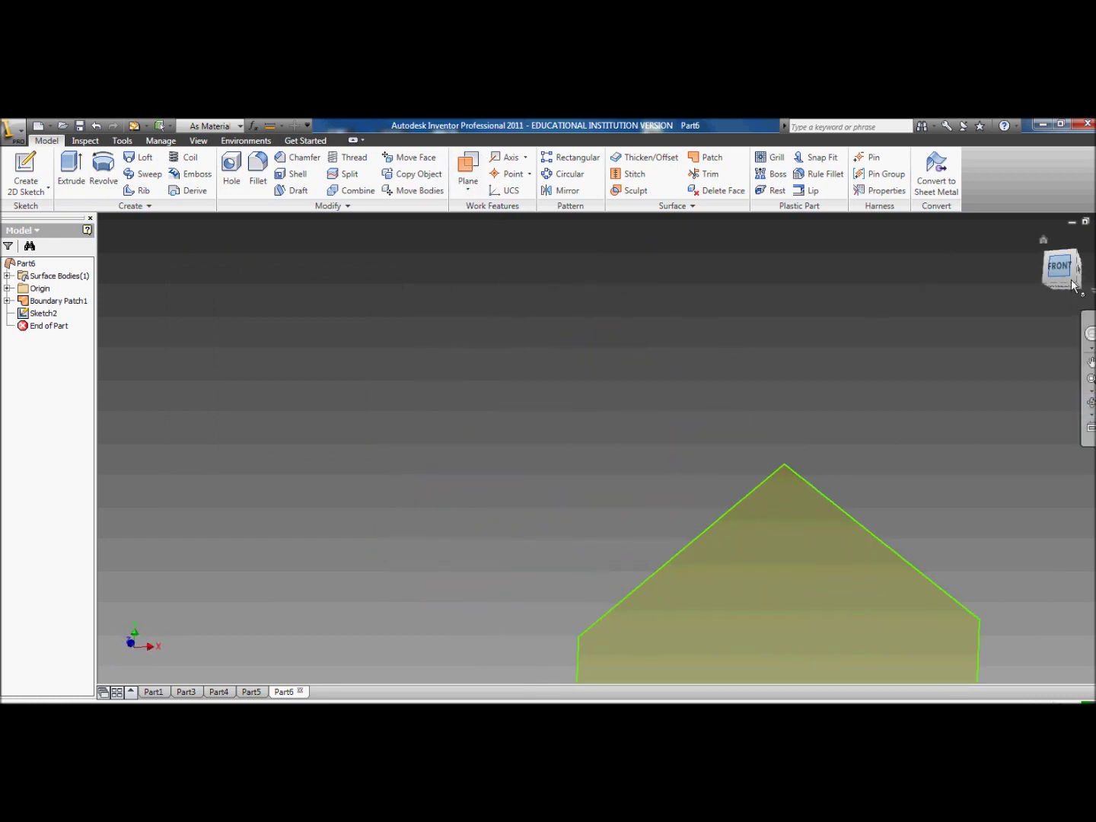
{"action": "right_click", "coordinate": [709, 326]}
{"action": "left_click", "coordinate": [574, 325]}
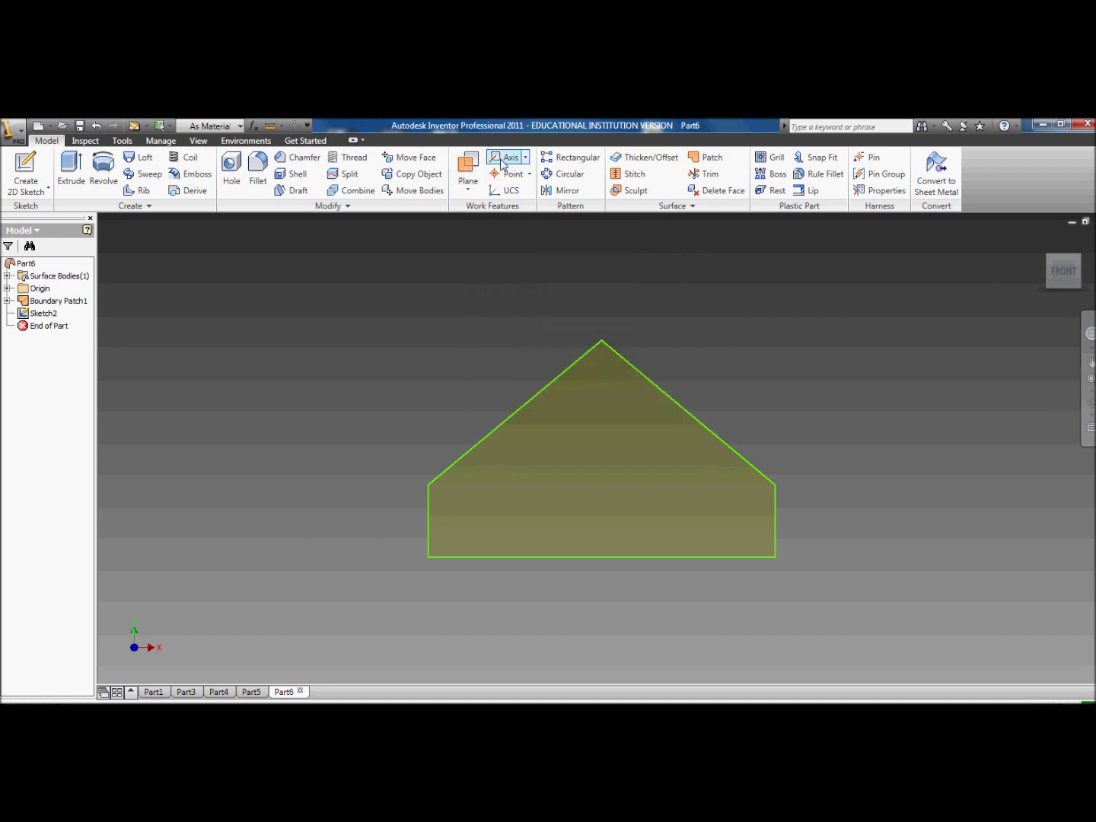
{"action": "left_click", "coordinate": [480, 189]}
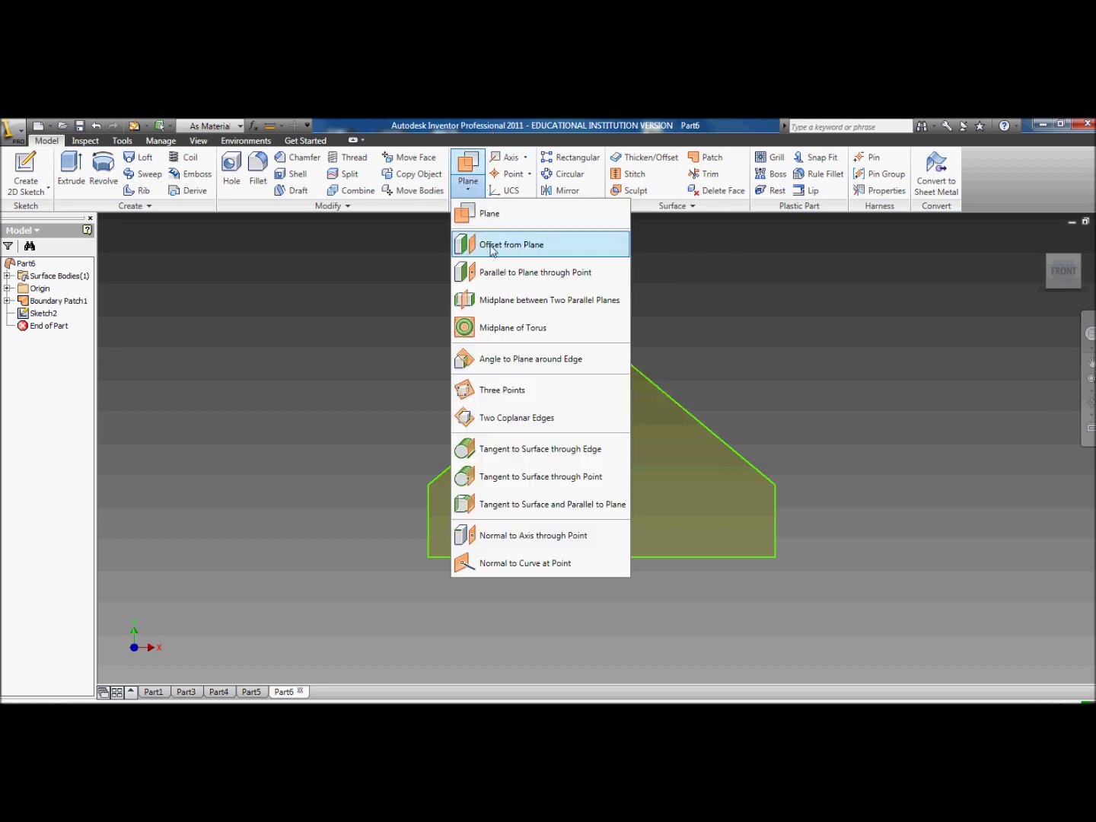
Add Work Plane1 offset 0.75 in from the house-shaped patch face
{"action": "left_click", "coordinate": [541, 243]}
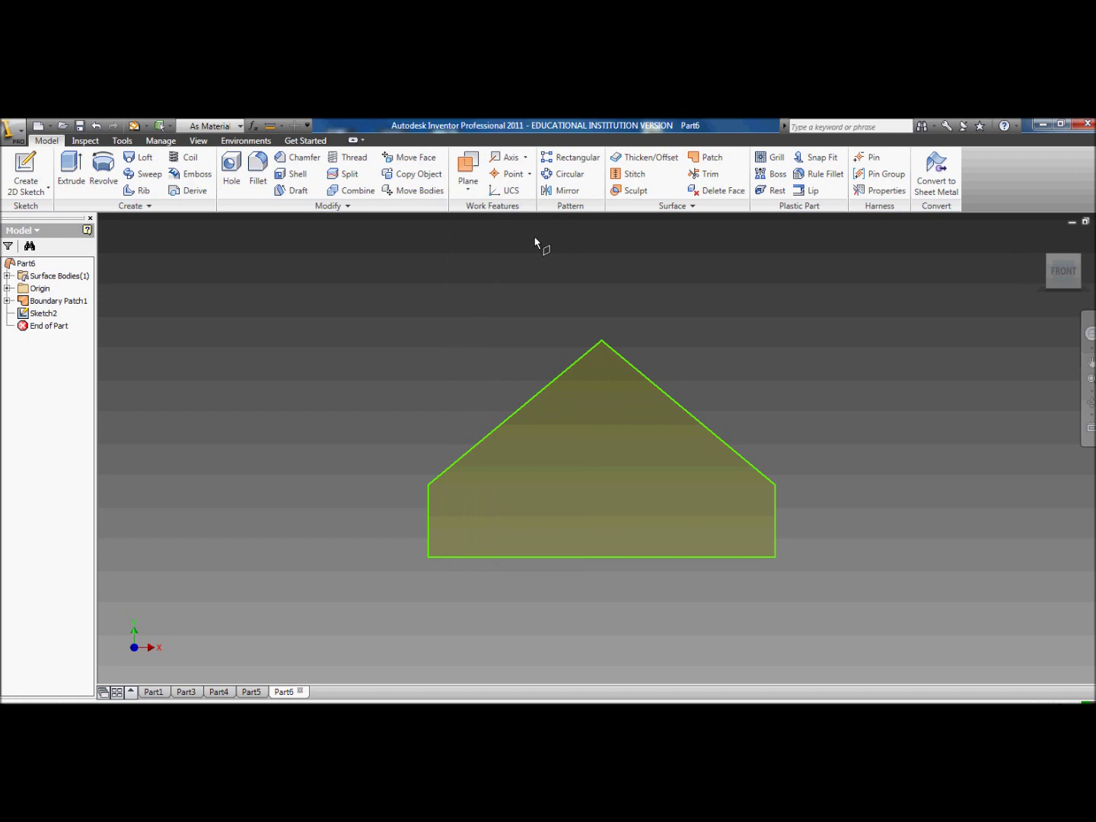
{"action": "left_click", "coordinate": [618, 447]}
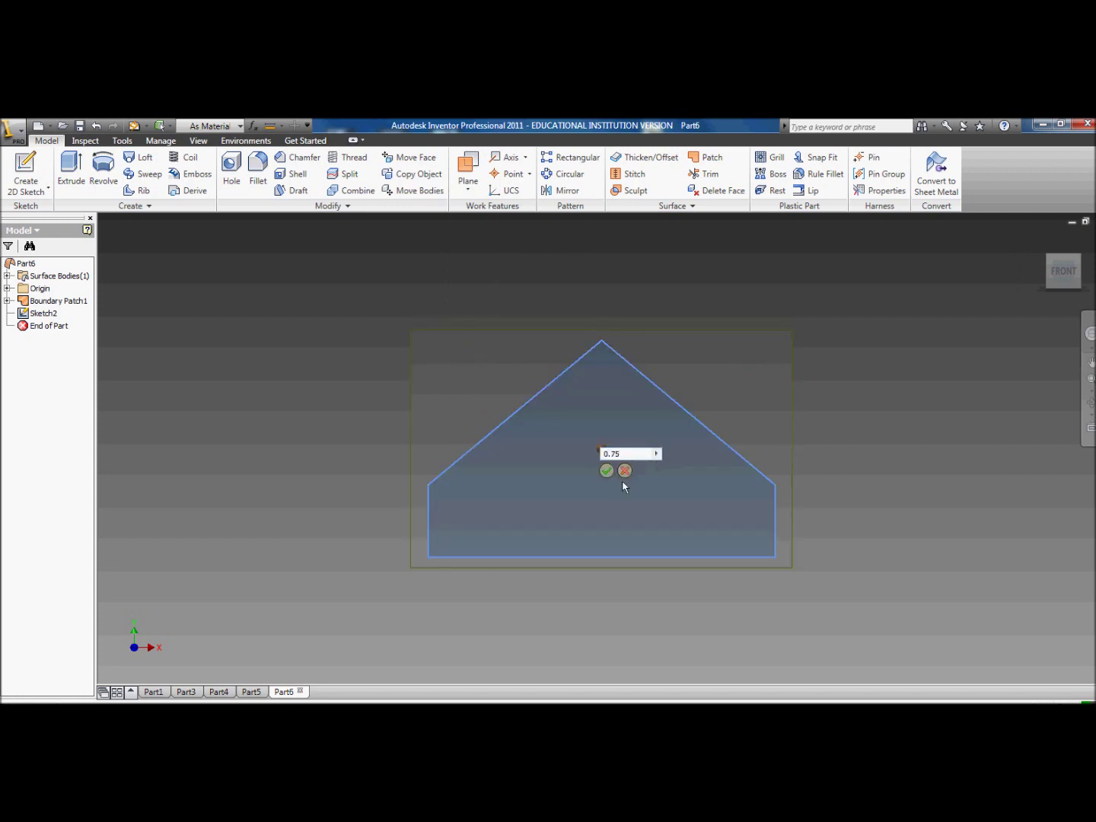
{"action": "left_click", "coordinate": [606, 471]}
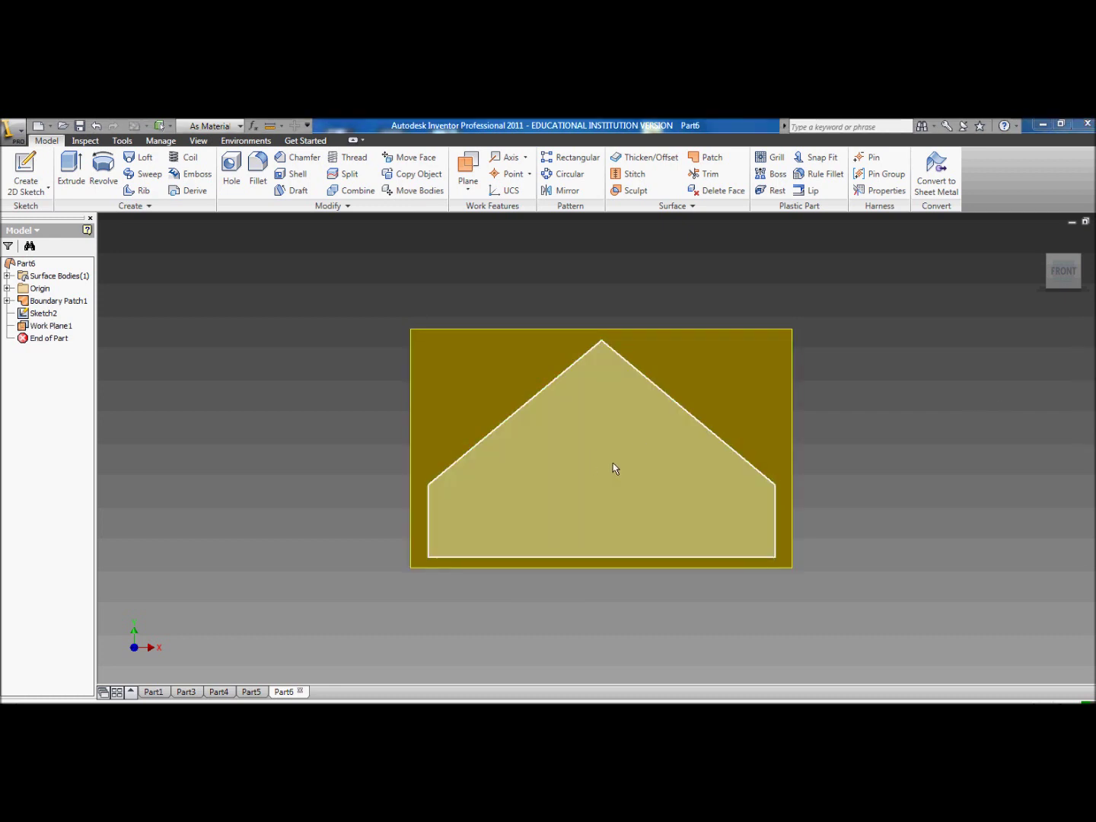
{"action": "left_click", "coordinate": [1090, 404]}
{"action": "left_click_drag", "start_coordinate": [762, 450], "coordinate": [488, 472]}
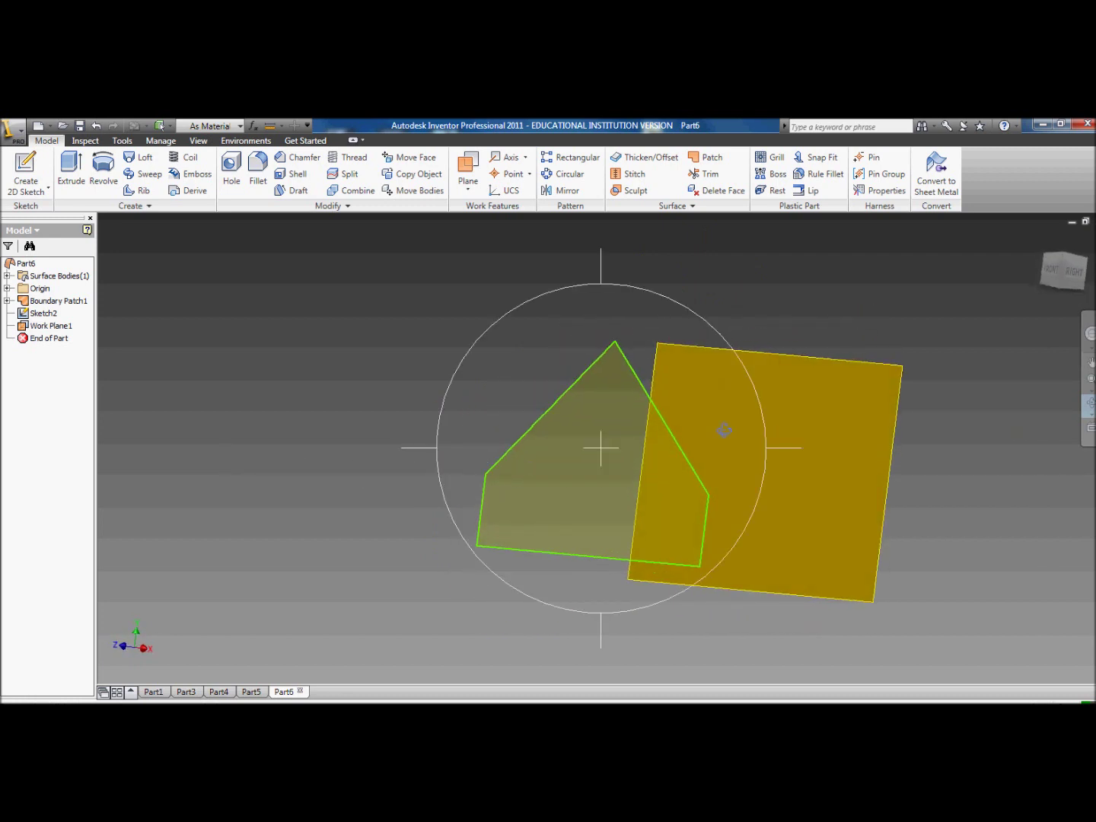
Orbit the model to view Work Plane1 from the back
{"action": "left_click_drag", "start_coordinate": [724, 431], "coordinate": [415, 447]}
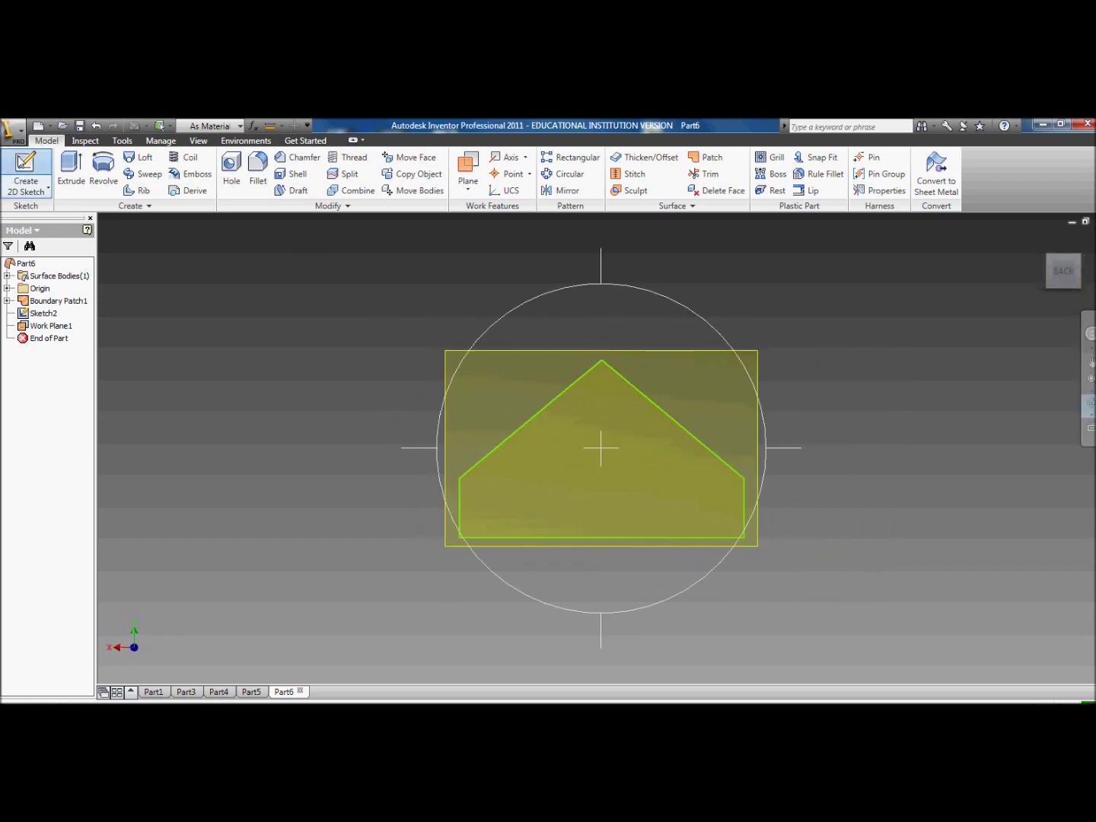
{"action": "key", "text": "Escape"}
Start a sketch on Work Plane1 and project the roof, right side and bottom house edges
{"action": "left_click", "coordinate": [493, 368]}
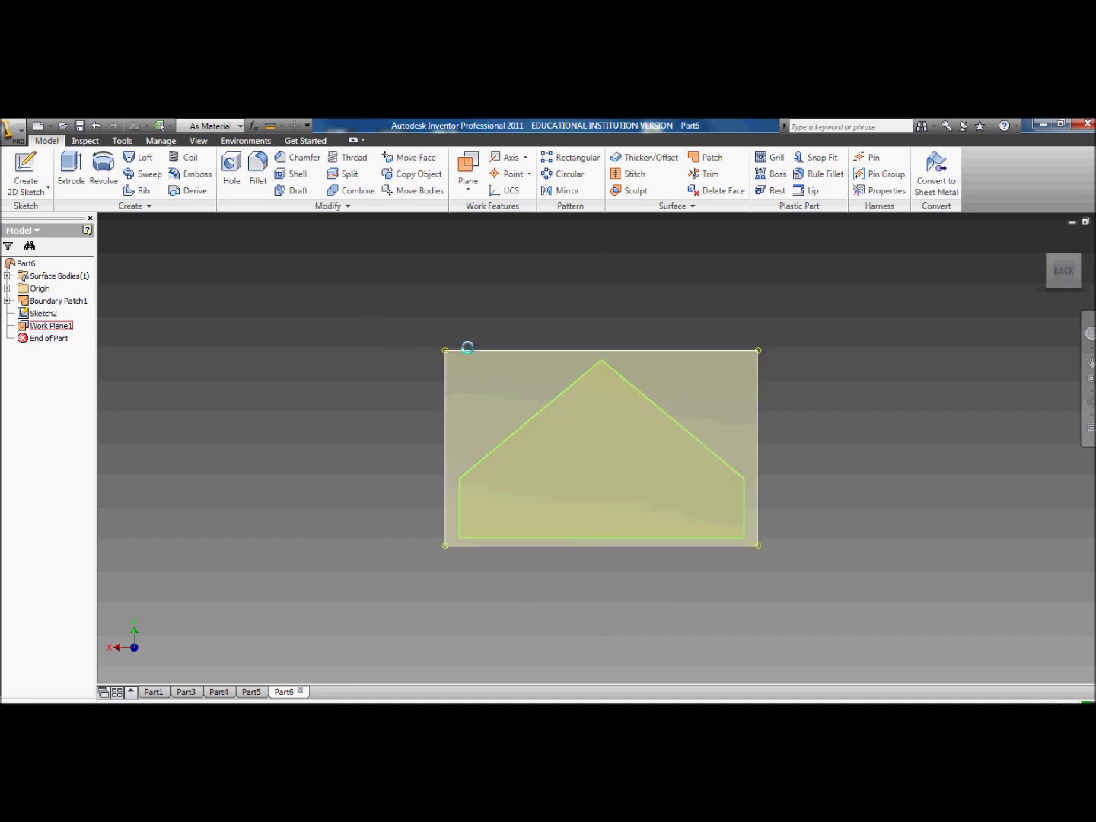
{"action": "key", "text": "s"}
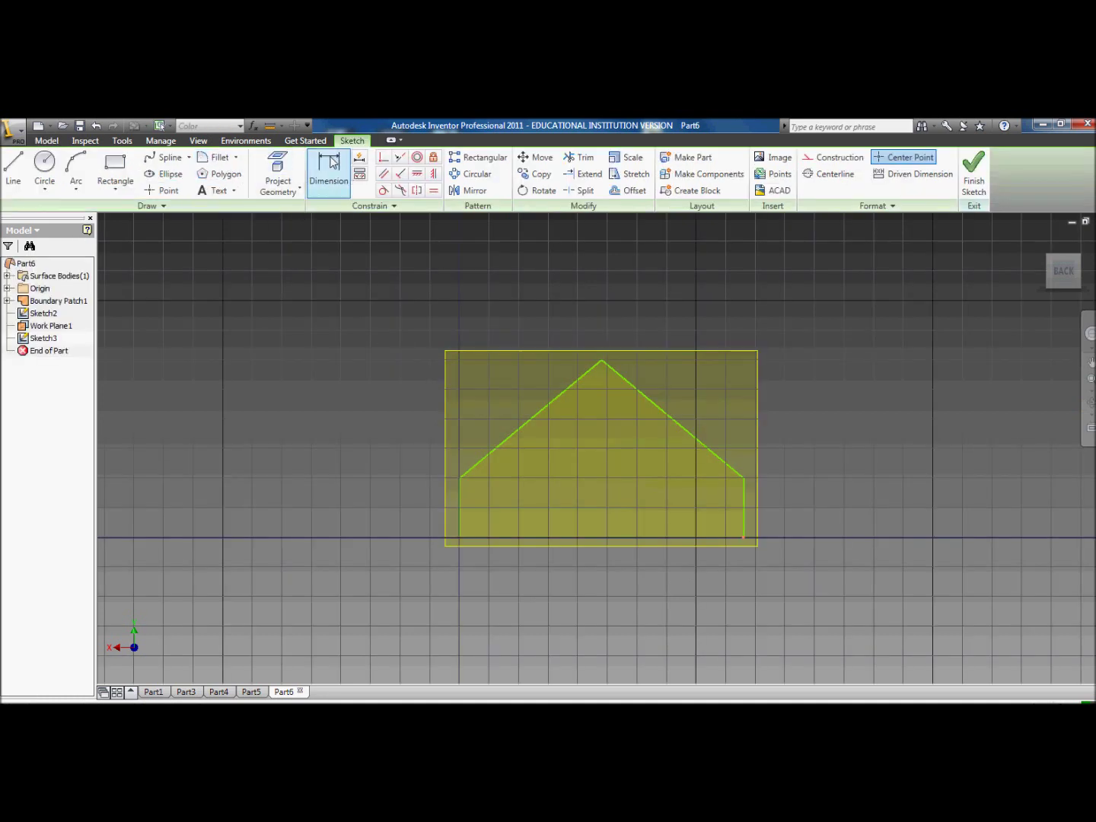
{"action": "left_click", "coordinate": [284, 162]}
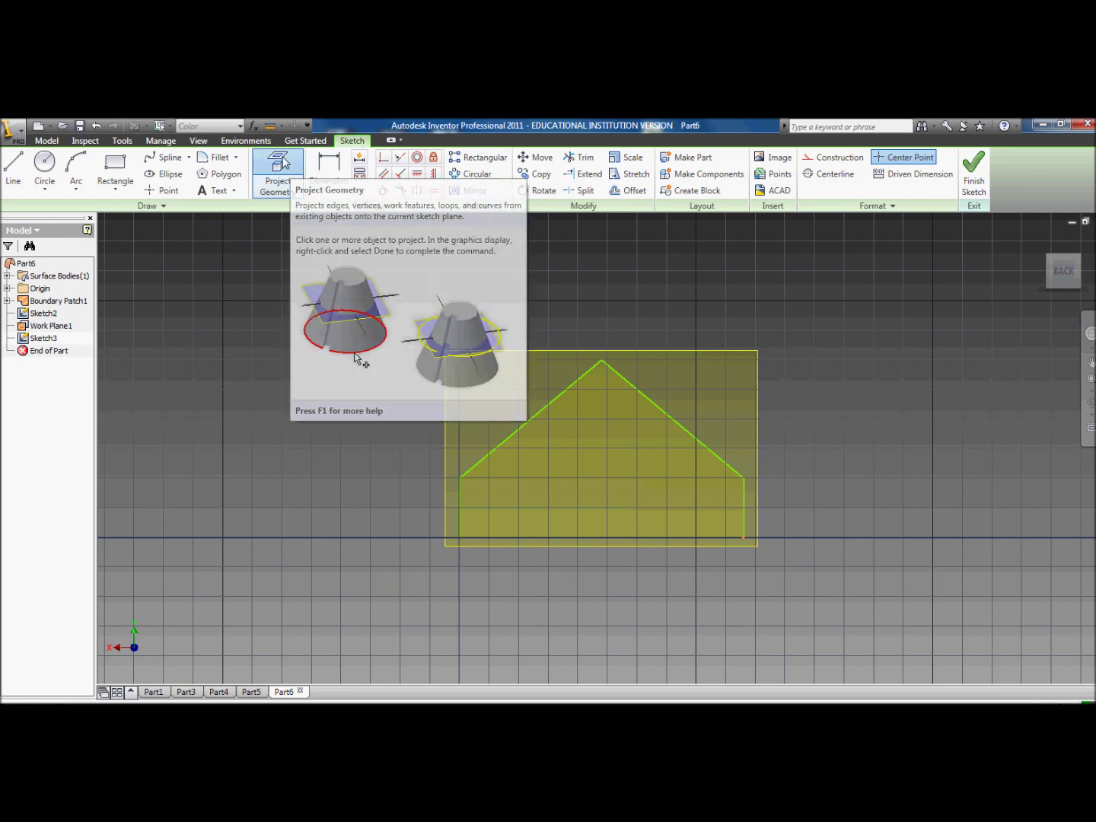
{"action": "left_click", "coordinate": [589, 375]}
{"action": "left_click", "coordinate": [641, 389]}
{"action": "left_click", "coordinate": [744, 519]}
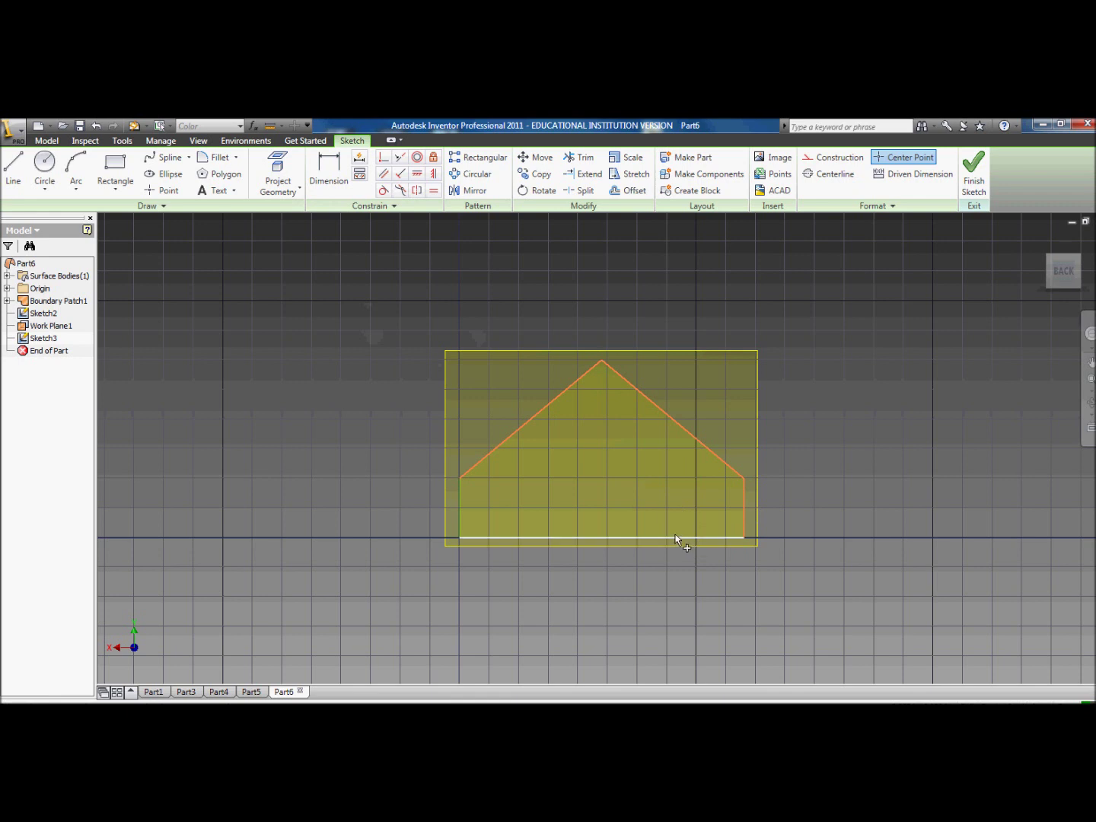
{"action": "left_click", "coordinate": [685, 537]}
{"action": "left_click", "coordinate": [1090, 401]}
{"action": "mouse_move", "coordinate": [782, 421]}
{"action": "left_mouse_down"}
{"action": "mouse_move", "coordinate": [731, 426]}
{"action": "mouse_move", "coordinate": [773, 428]}
{"action": "left_mouse_up"}
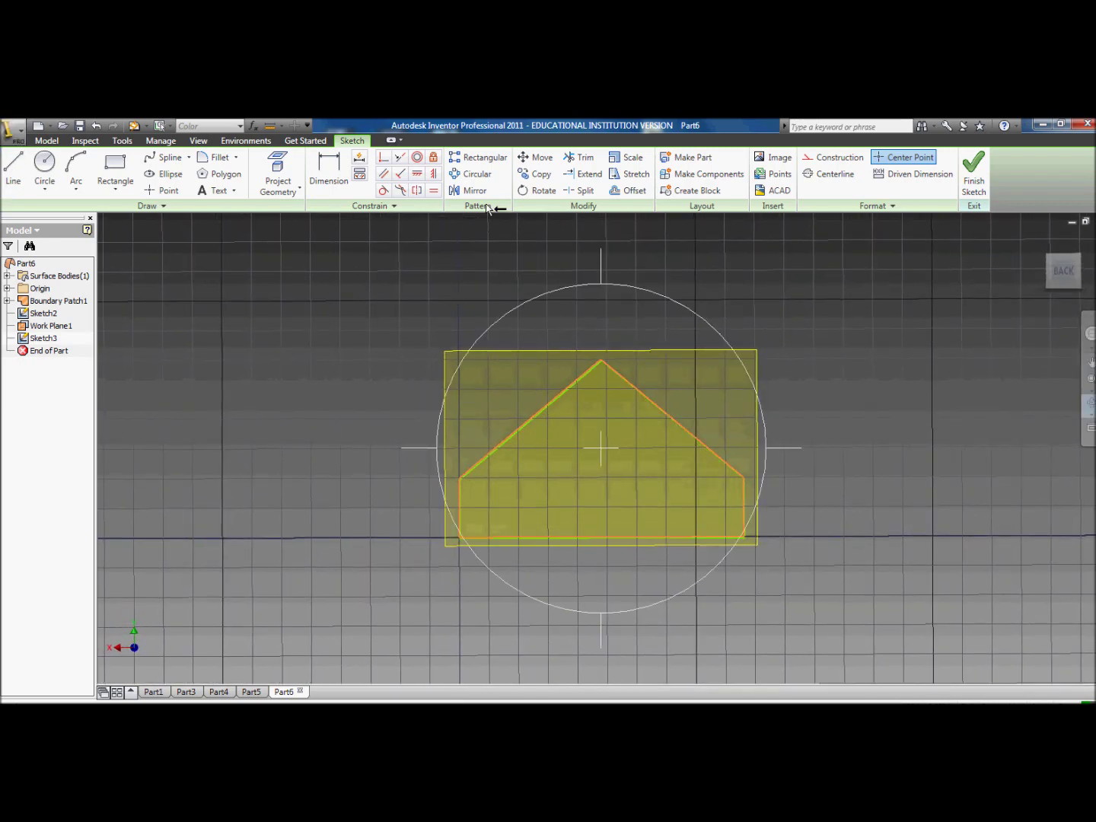
{"action": "scroll", "coordinate": [668, 452], "scroll_direction": "up", "scroll_amount": 3}
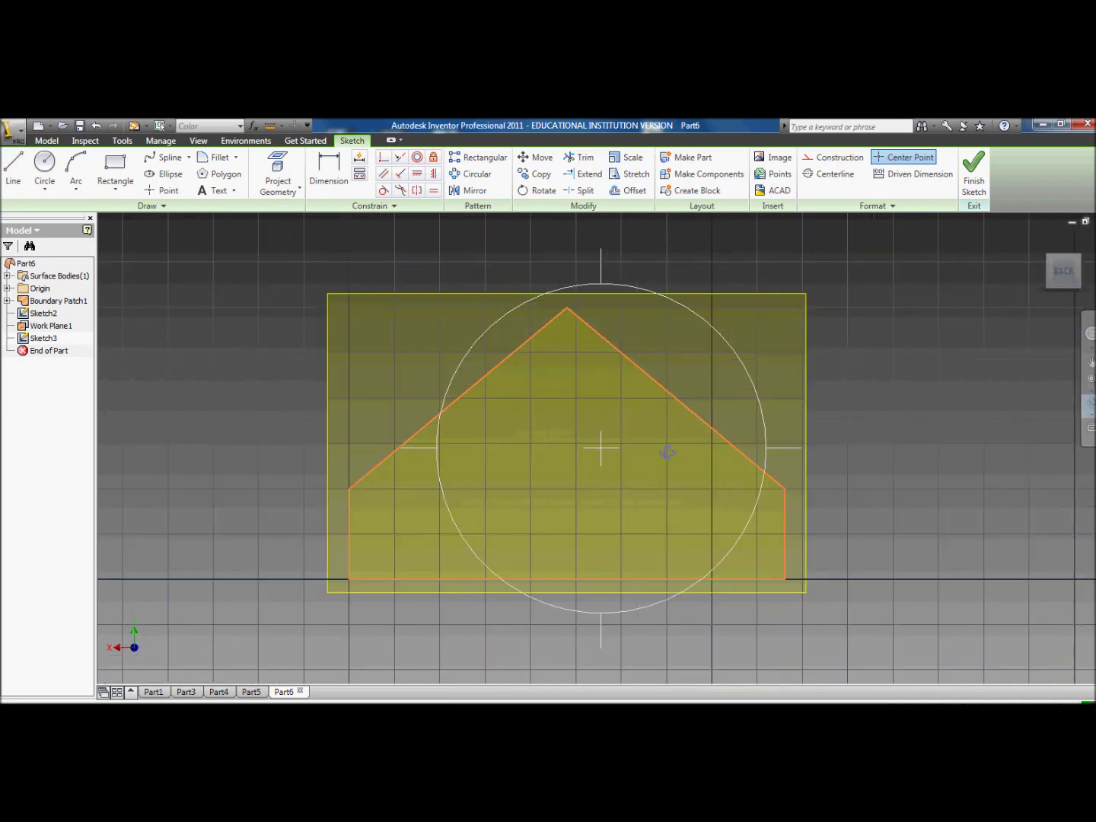
{"action": "left_click", "coordinate": [11, 166]}
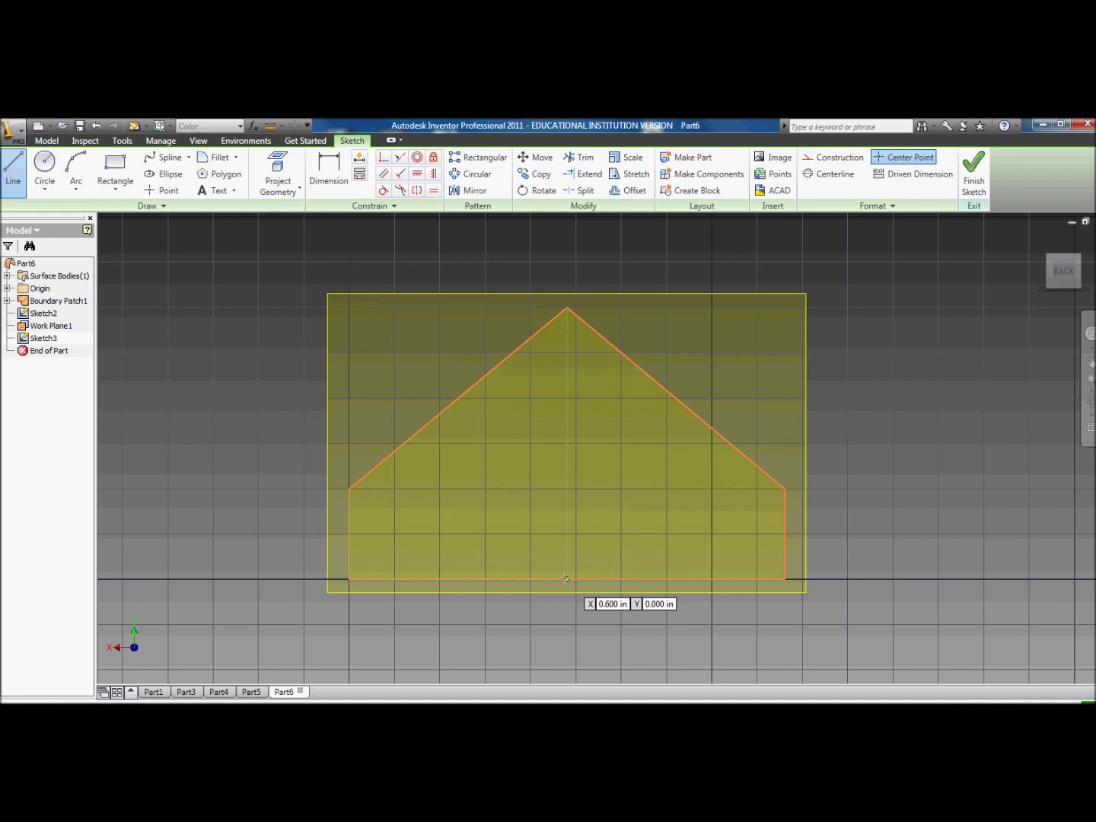
Draw a 0.9 in base line from the bottom midpoint and a 0.25 in right upright
{"action": "left_click", "coordinate": [566, 579]}
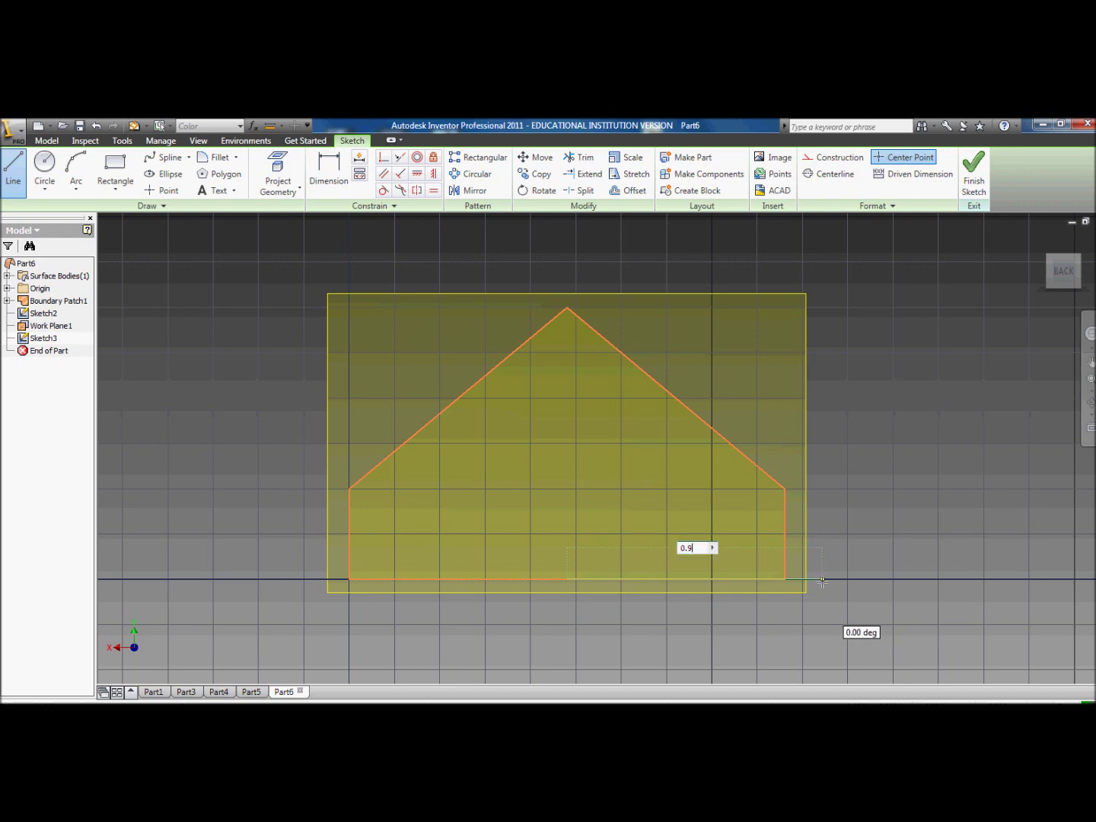
{"action": "type", "text": "0.9"}
{"action": "key", "text": "Return"}
{"action": "right_click", "coordinate": [893, 431]}
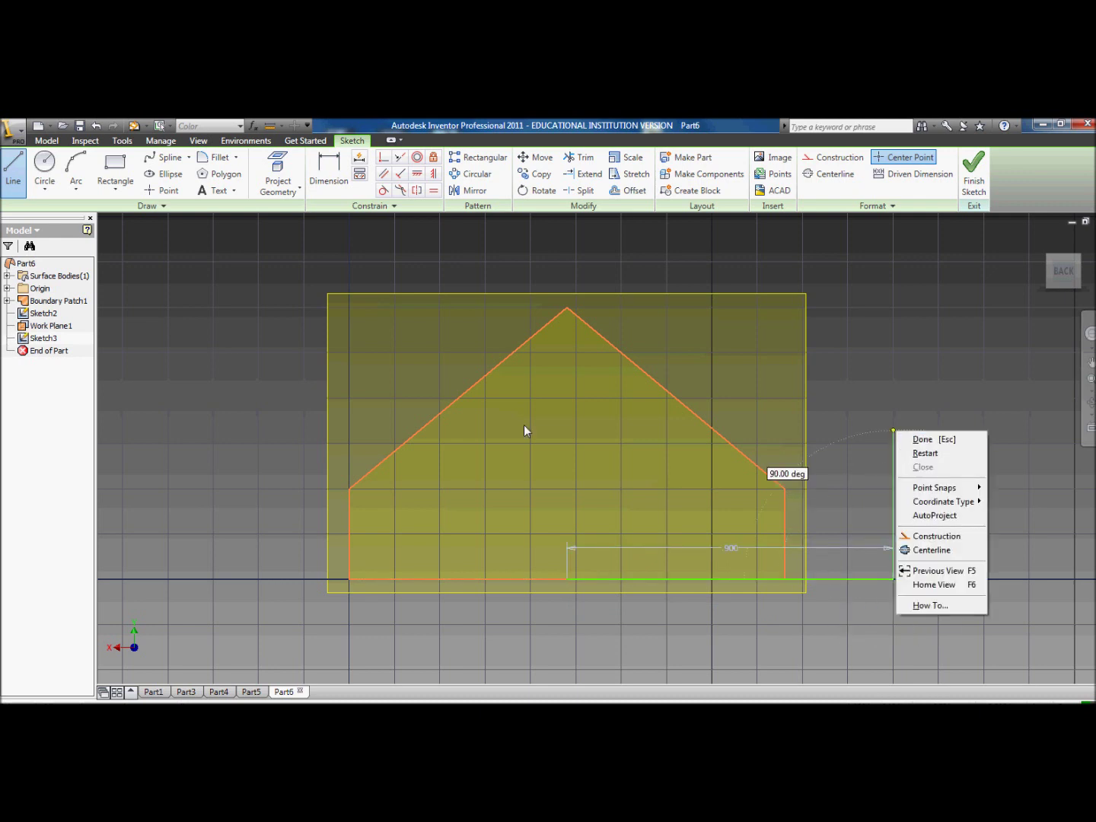
{"action": "left_click", "coordinate": [977, 454]}
{"action": "left_click", "coordinate": [894, 579]}
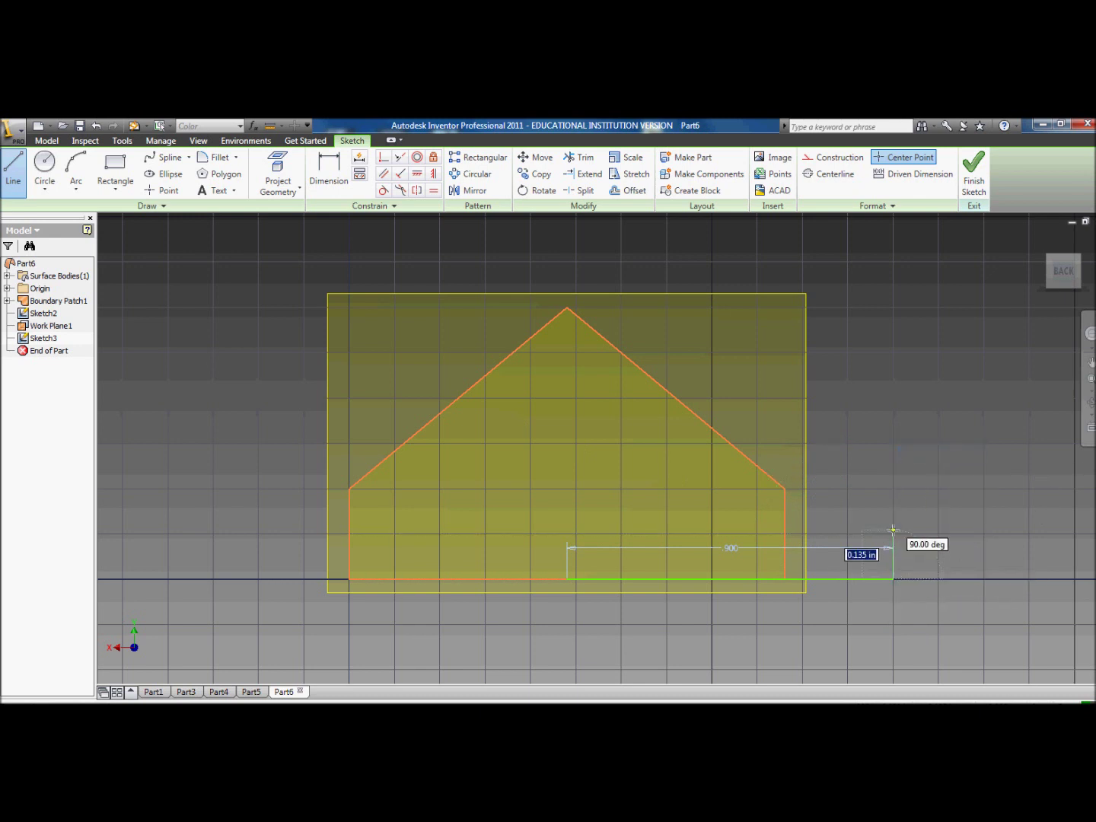
{"action": "type", "text": "0.25"}
{"action": "key", "text": "Return"}
{"action": "right_click", "coordinate": [805, 378]}
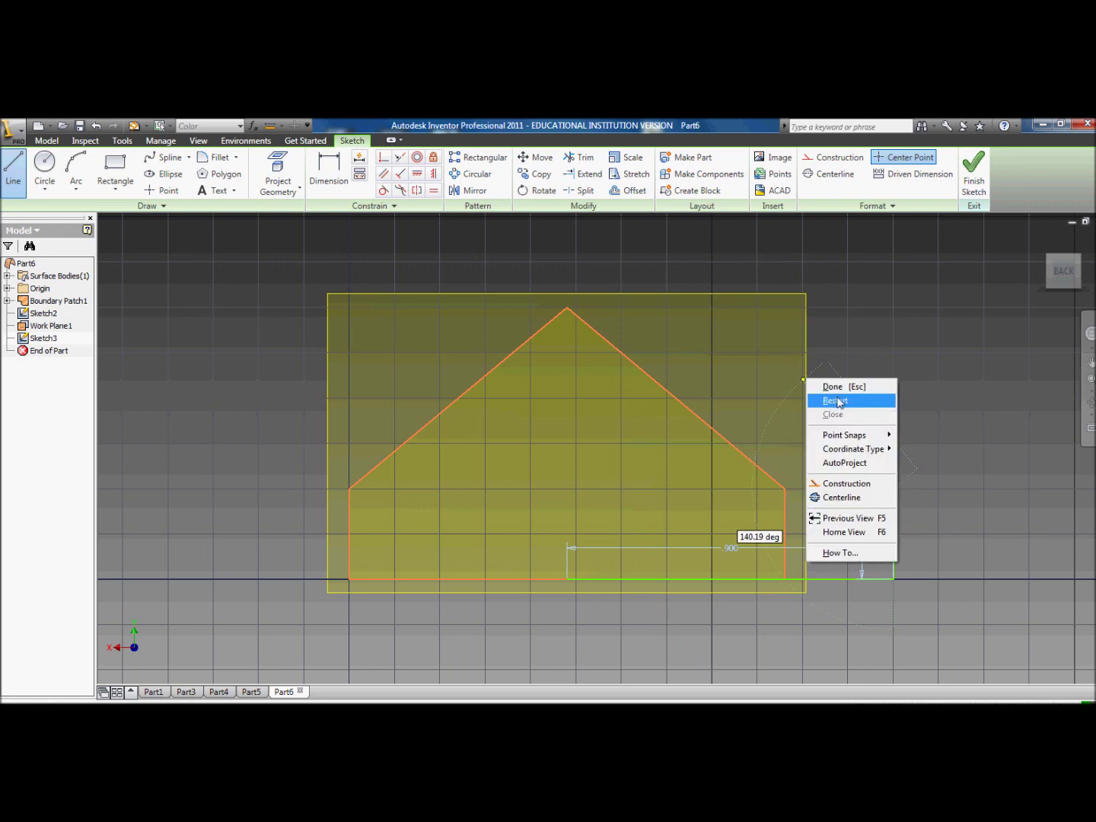
{"action": "left_click", "coordinate": [838, 402]}
Draw a 0.9 in leftward base line and the left upright
{"action": "left_click", "coordinate": [567, 578]}
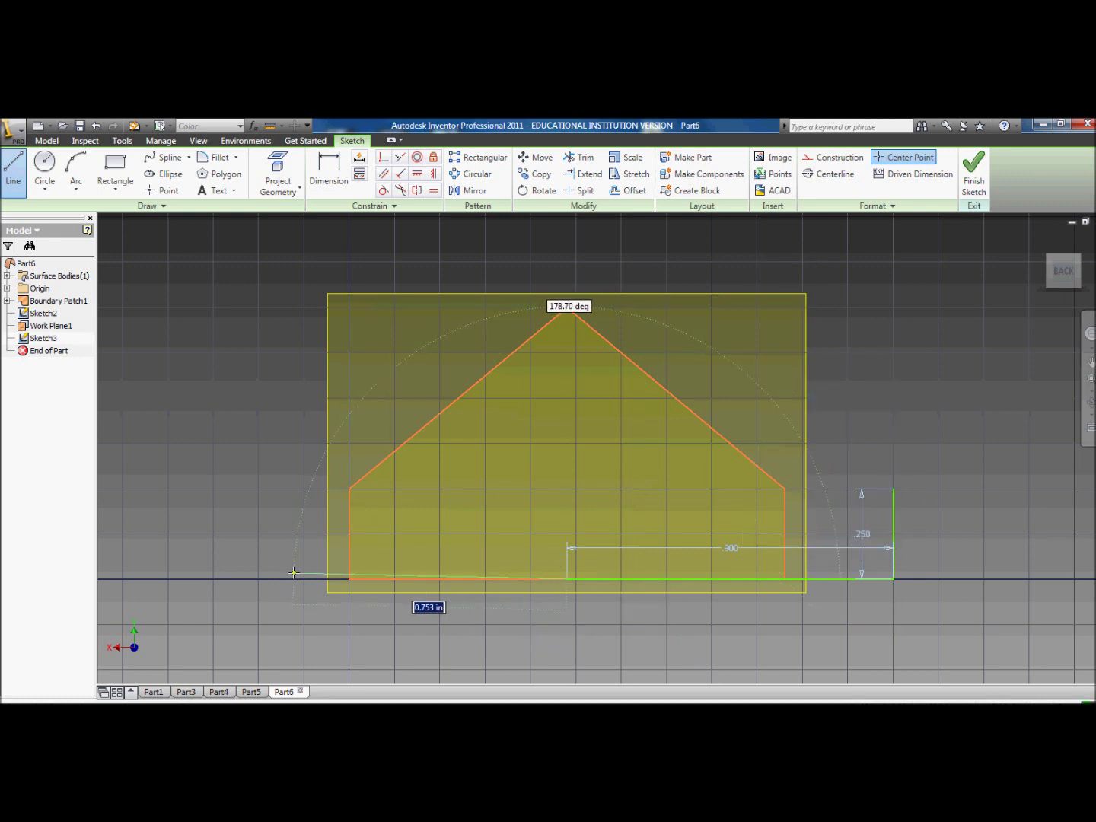
{"action": "type", "text": "0."}
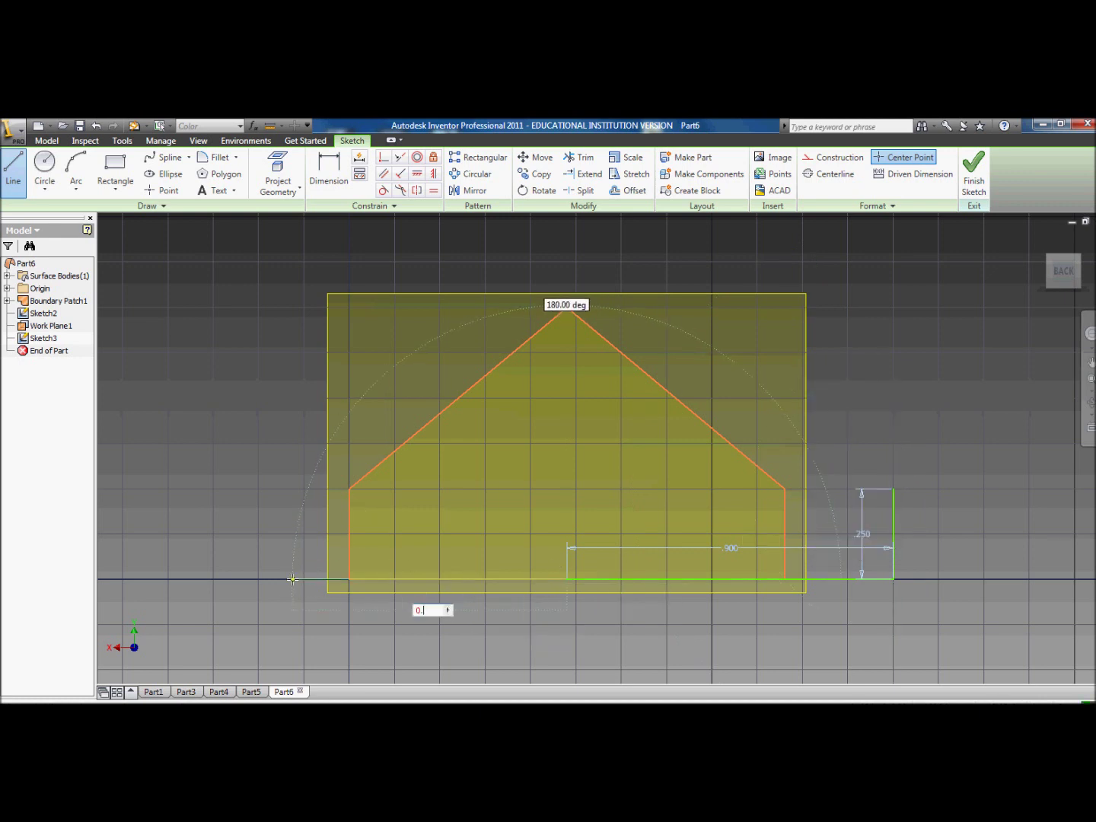
{"action": "type", "text": "9"}
{"action": "key", "text": "Return"}
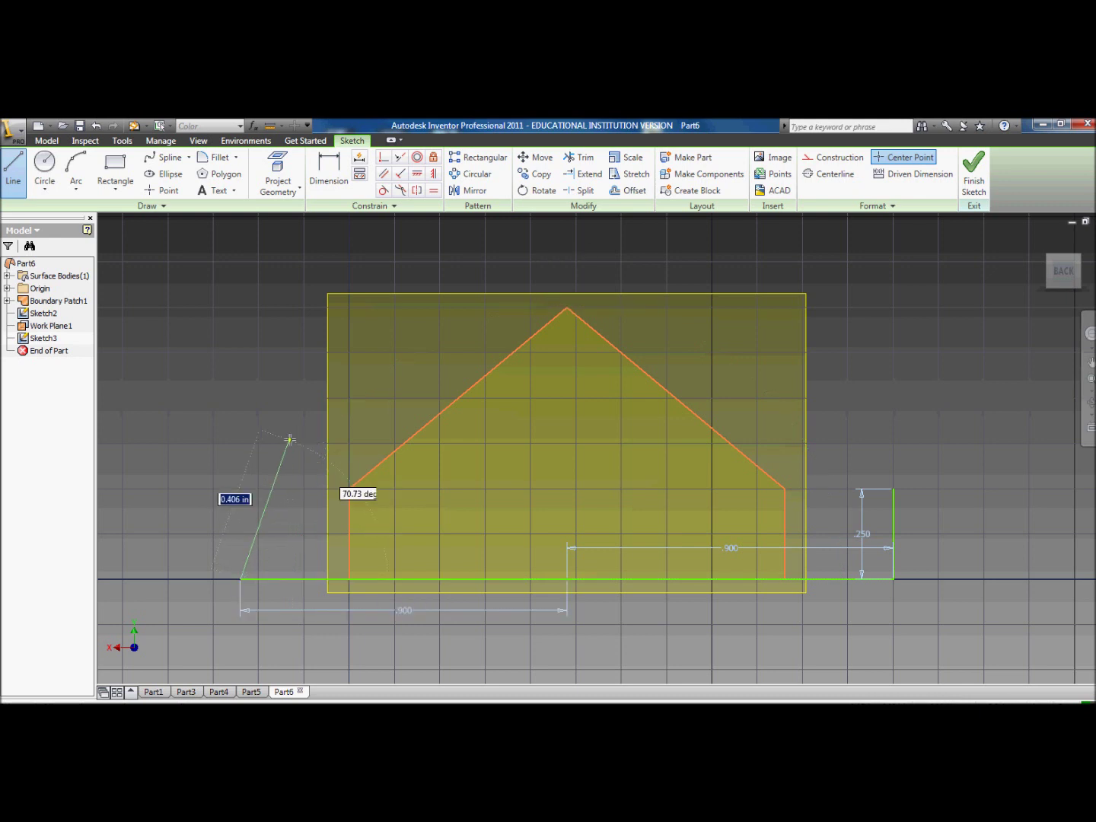
{"action": "left_click", "coordinate": [242, 488]}
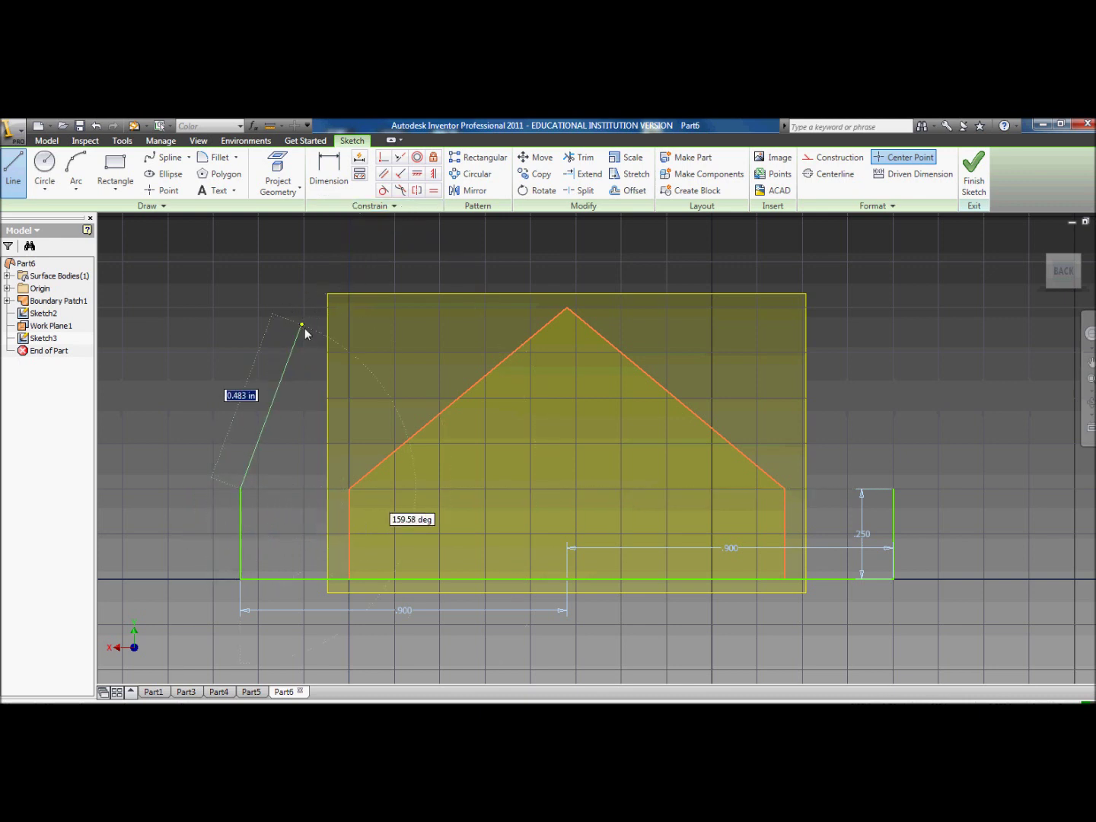
{"action": "key", "text": "Escape"}
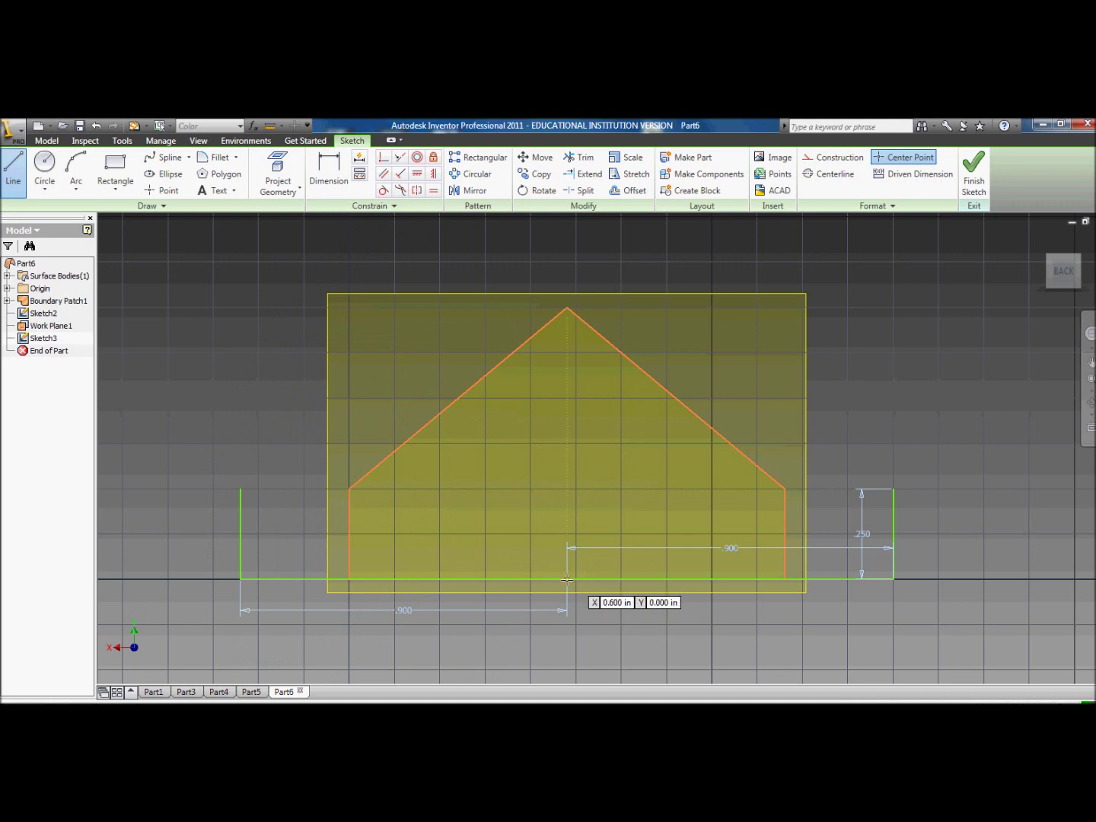
Draw a 1.000 in vertical helper to the apex and the left roof slope
{"action": "left_click", "coordinate": [567, 580]}
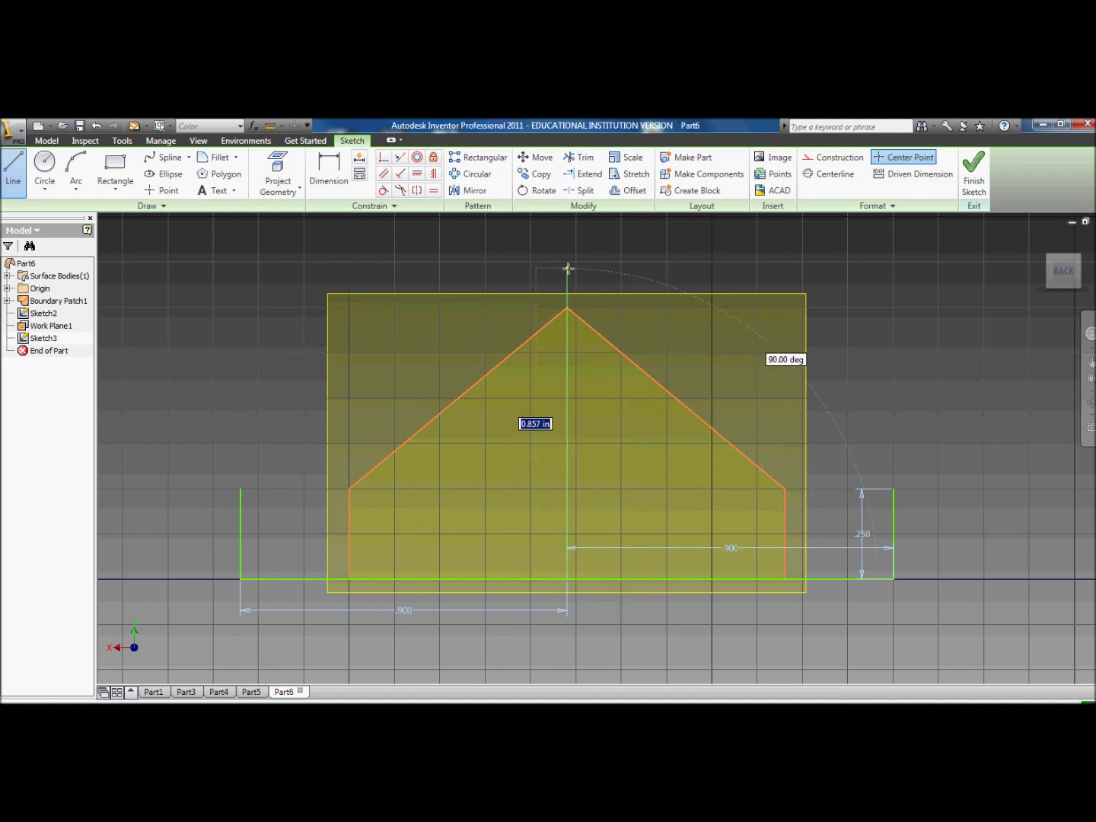
{"action": "left_click", "coordinate": [567, 217]}
{"action": "scroll", "coordinate": [533, 453], "scroll_direction": "down", "scroll_amount": 3}
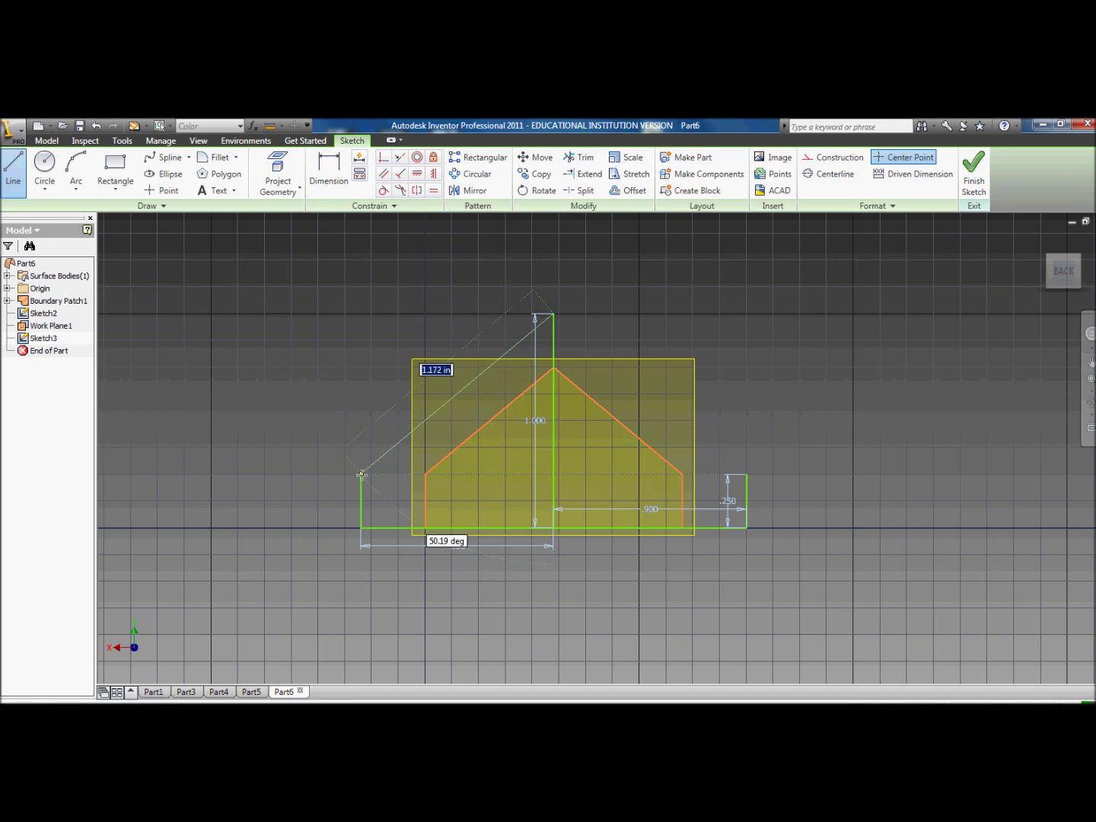
{"action": "left_click", "coordinate": [362, 476]}
{"action": "right_click", "coordinate": [367, 322]}
{"action": "left_click", "coordinate": [392, 347]}
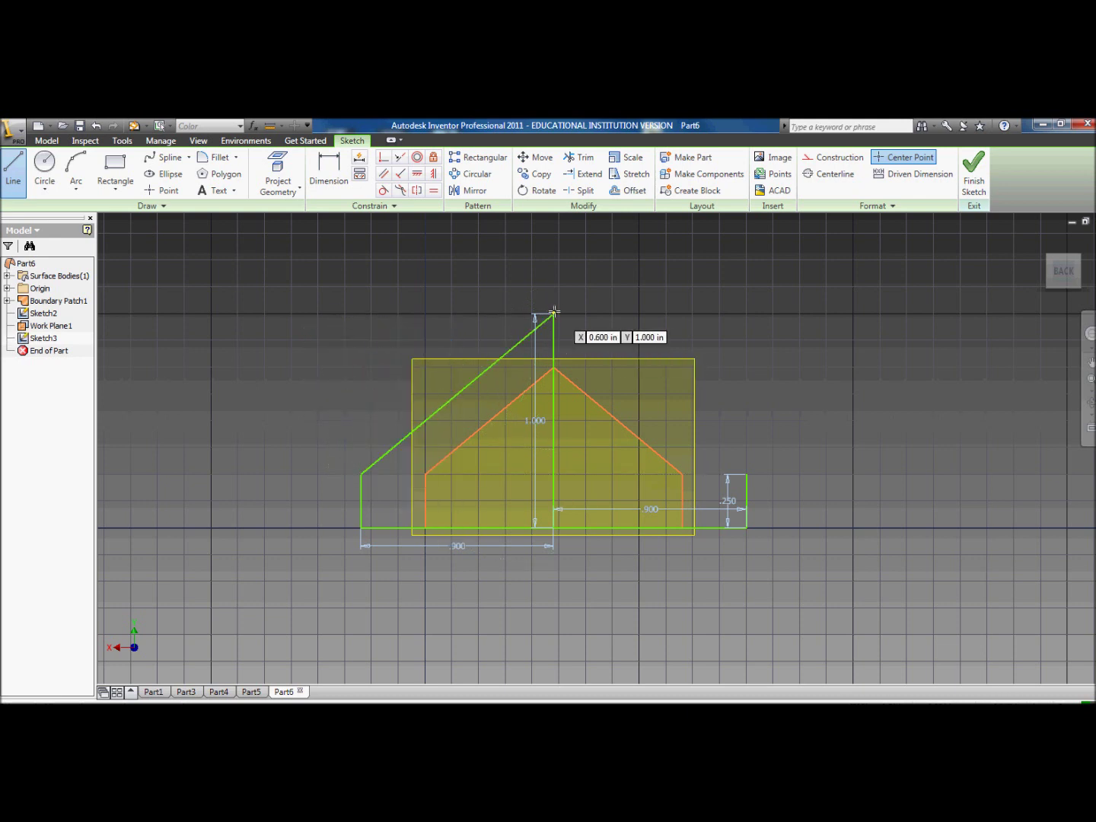
Draw the right roof slope and delete the vertical helper line
{"action": "left_click", "coordinate": [554, 313]}
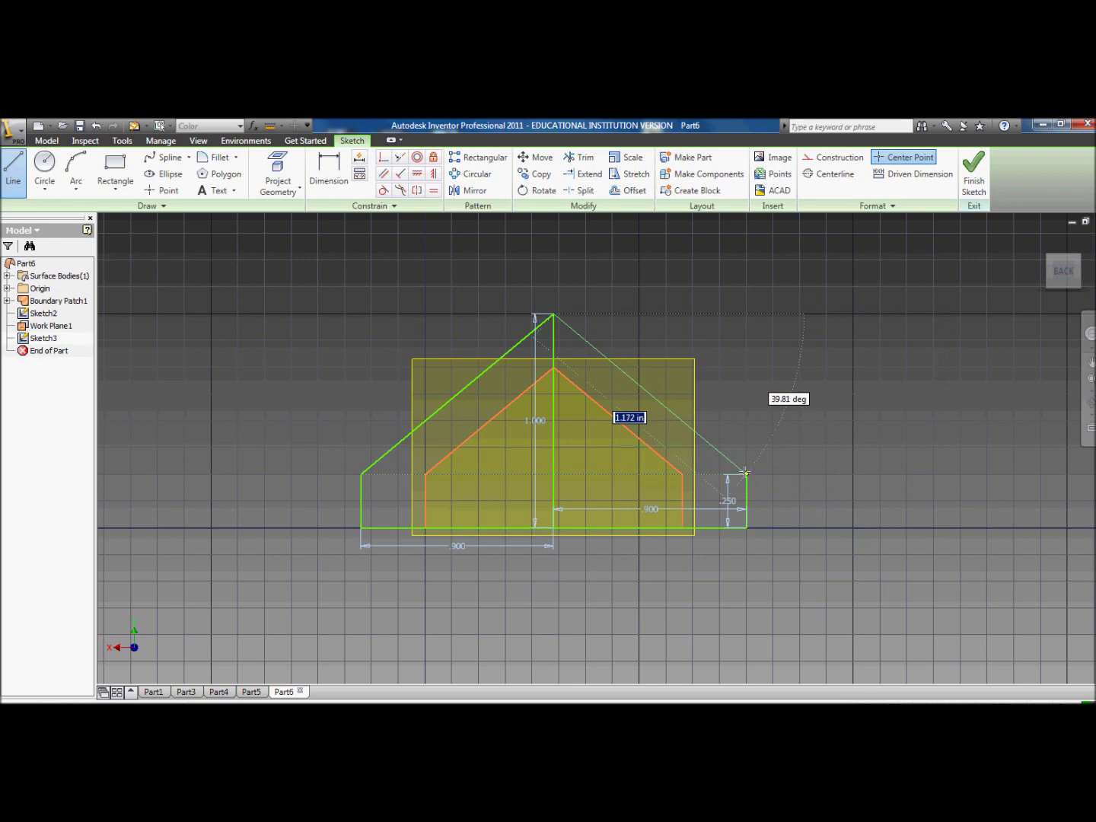
{"action": "left_click", "coordinate": [745, 474]}
{"action": "right_click", "coordinate": [729, 394]}
{"action": "left_click", "coordinate": [771, 402]}
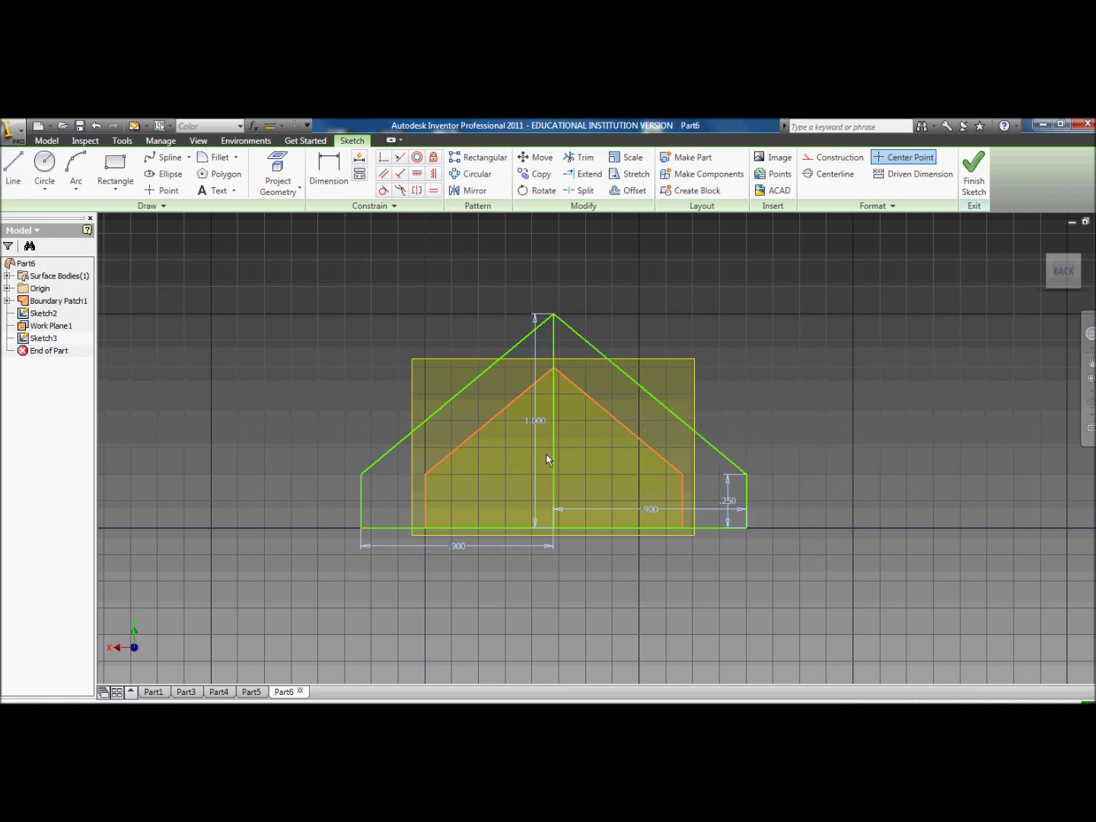
{"action": "left_click", "coordinate": [553, 464]}
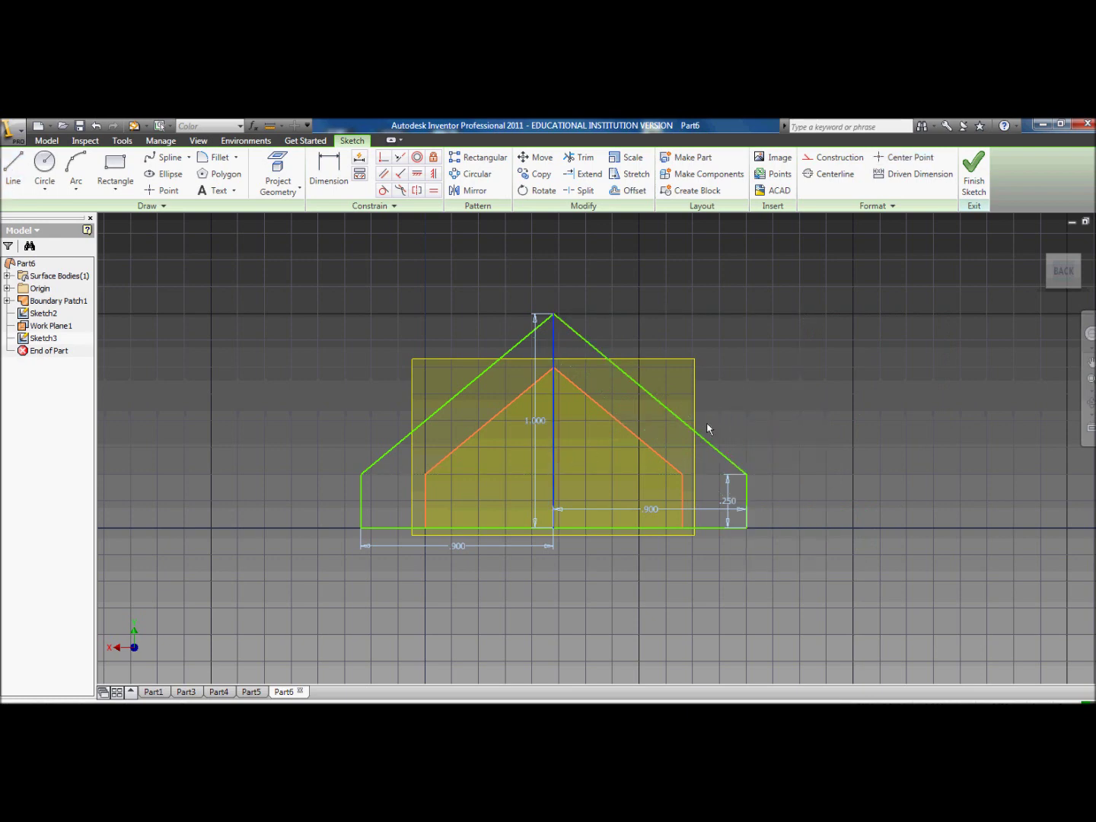
{"action": "key", "text": "Delete"}
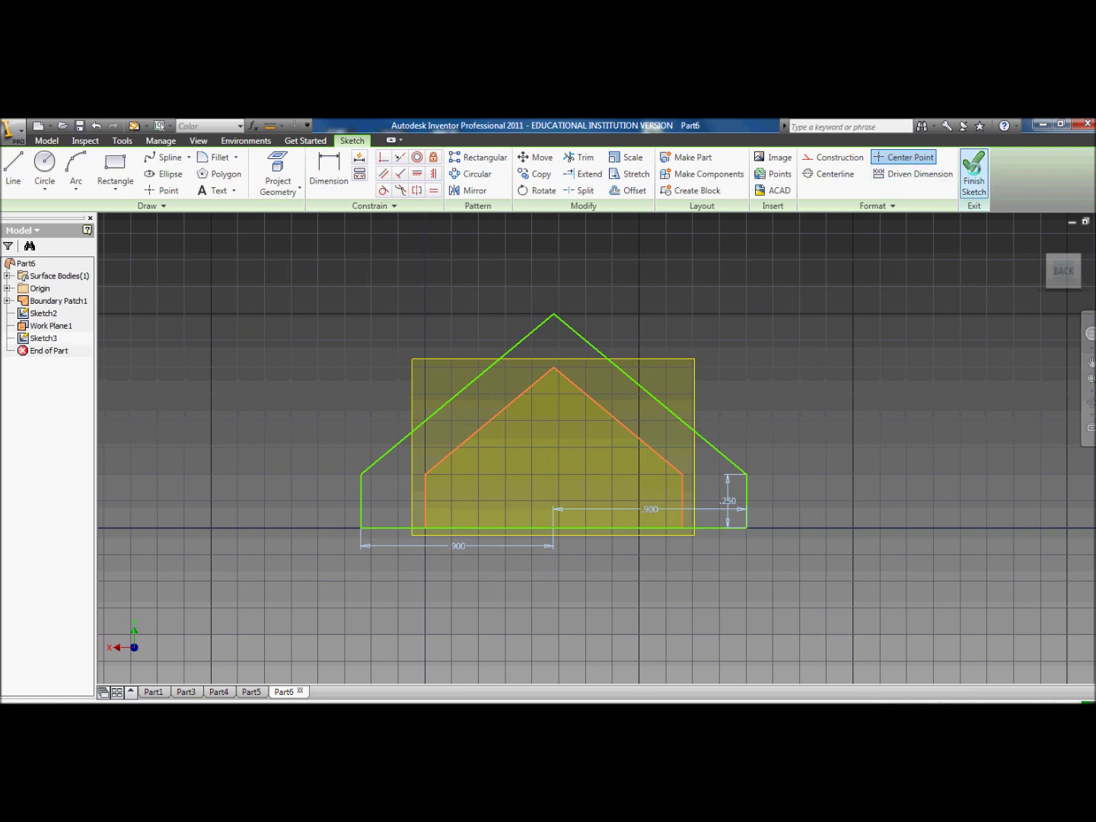
{"action": "left_click", "coordinate": [974, 171]}
Cancel the extrusion and build Boundary Patch2 from the five larger outline edges
{"action": "left_click", "coordinate": [71, 171]}
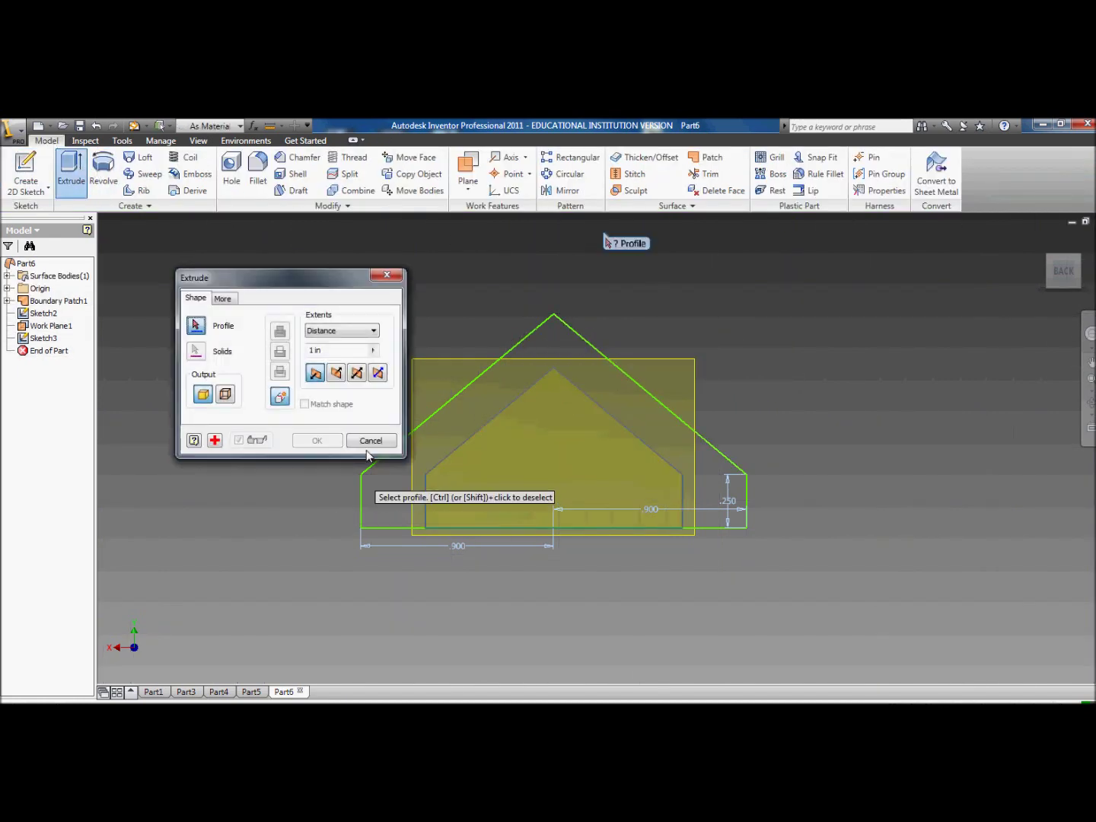
{"action": "key", "text": "Escape"}
{"action": "left_click", "coordinate": [708, 158]}
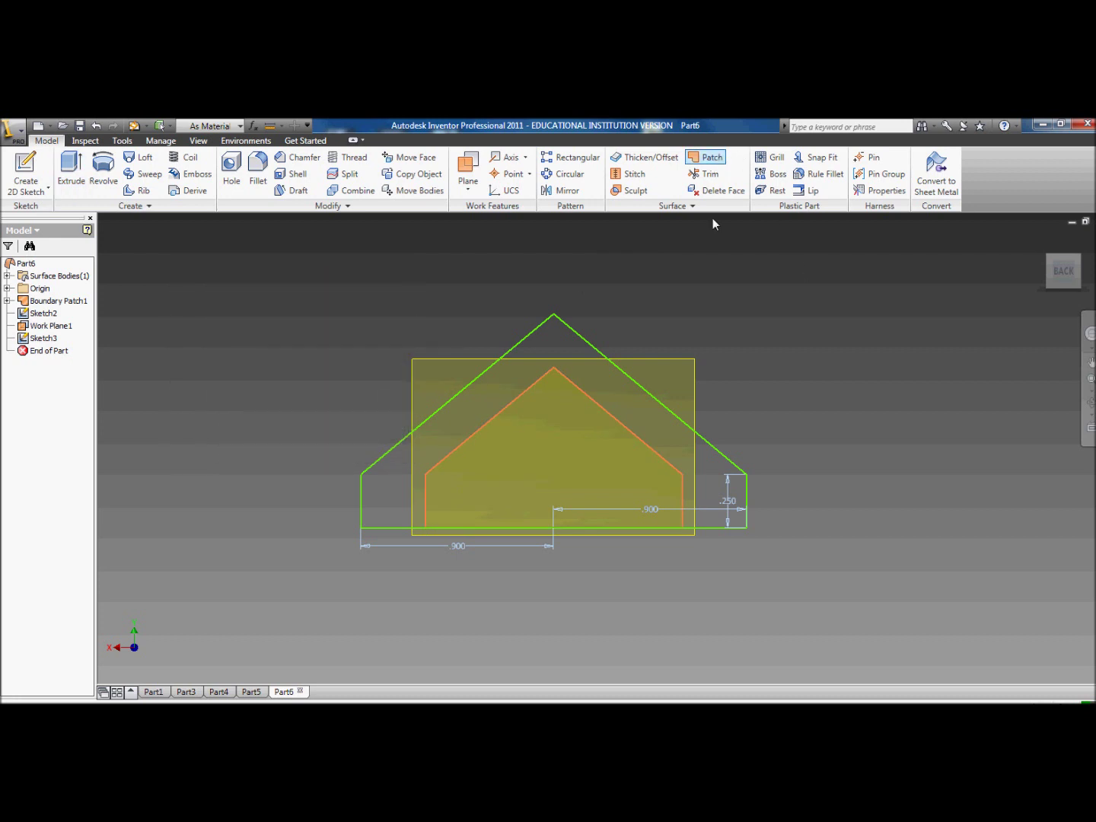
{"action": "left_click", "coordinate": [364, 506]}
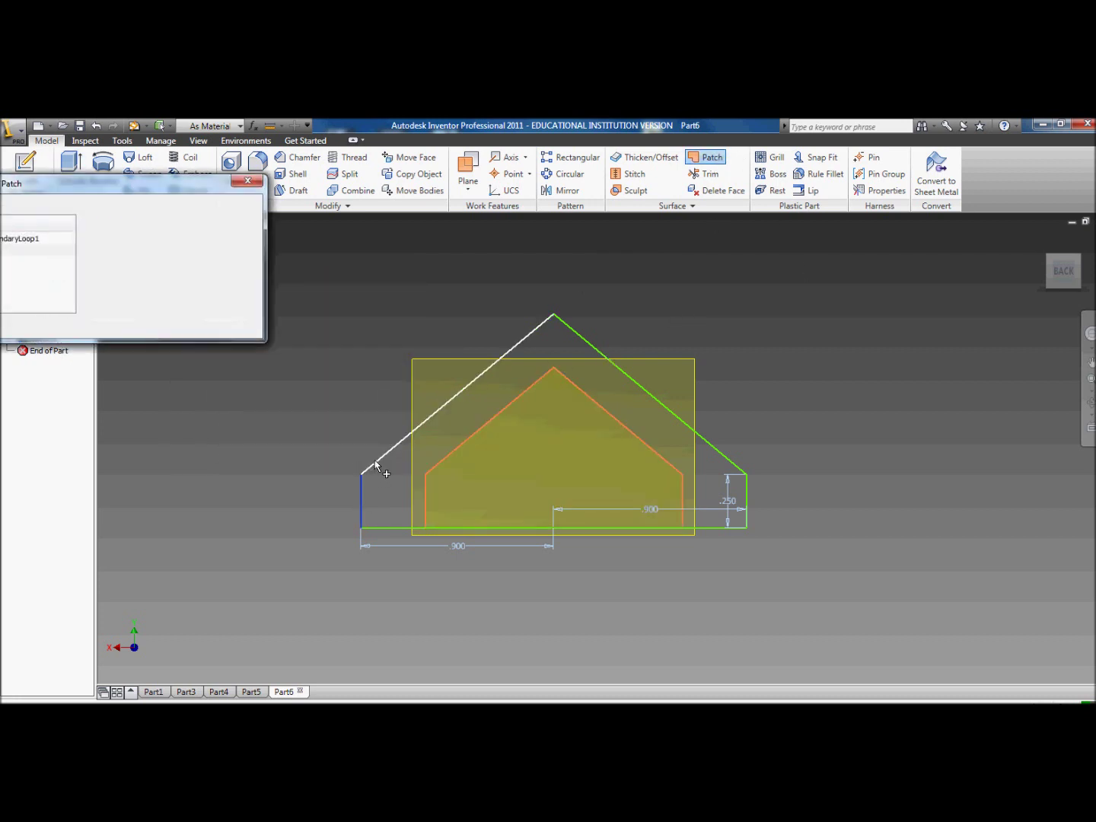
{"action": "left_click", "coordinate": [457, 394]}
{"action": "left_click", "coordinate": [651, 394]}
{"action": "left_click", "coordinate": [747, 496]}
{"action": "left_click", "coordinate": [727, 528]}
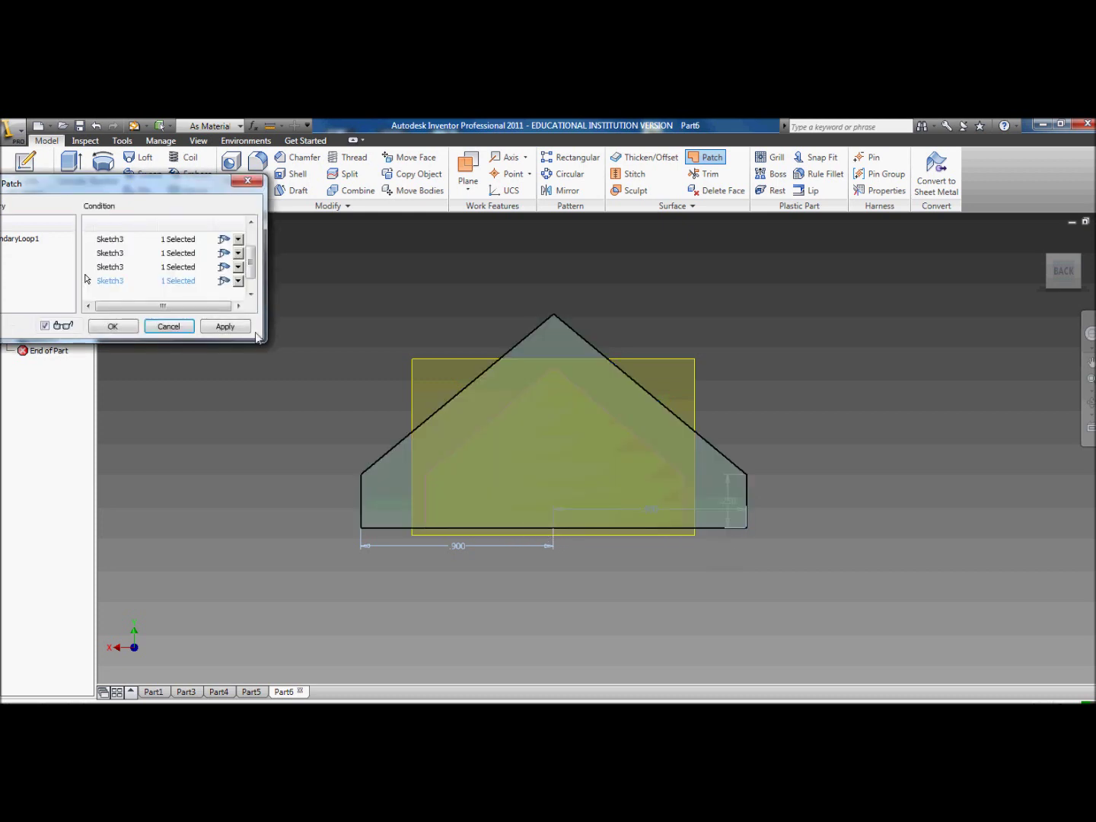
{"action": "left_click", "coordinate": [113, 326]}
Orbit the model to an oblique view of both patches
{"action": "left_click", "coordinate": [1091, 394]}
{"action": "left_click_drag", "start_coordinate": [579, 427], "coordinate": [625, 449]}
{"action": "right_click", "coordinate": [362, 353]}
{"action": "left_click", "coordinate": [362, 349]}
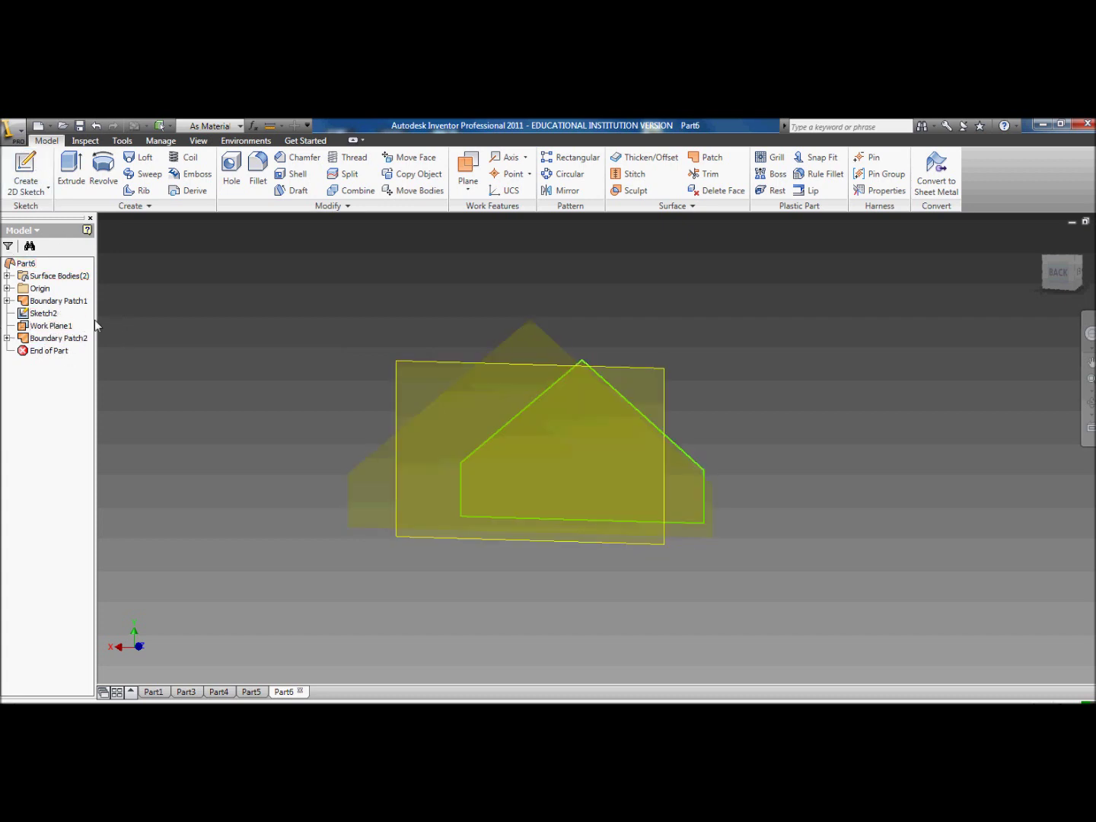
Turn off Work Plane1's visibility in the browser, leaving only the two house-shaped patches shown
{"action": "left_click", "coordinate": [47, 329]}
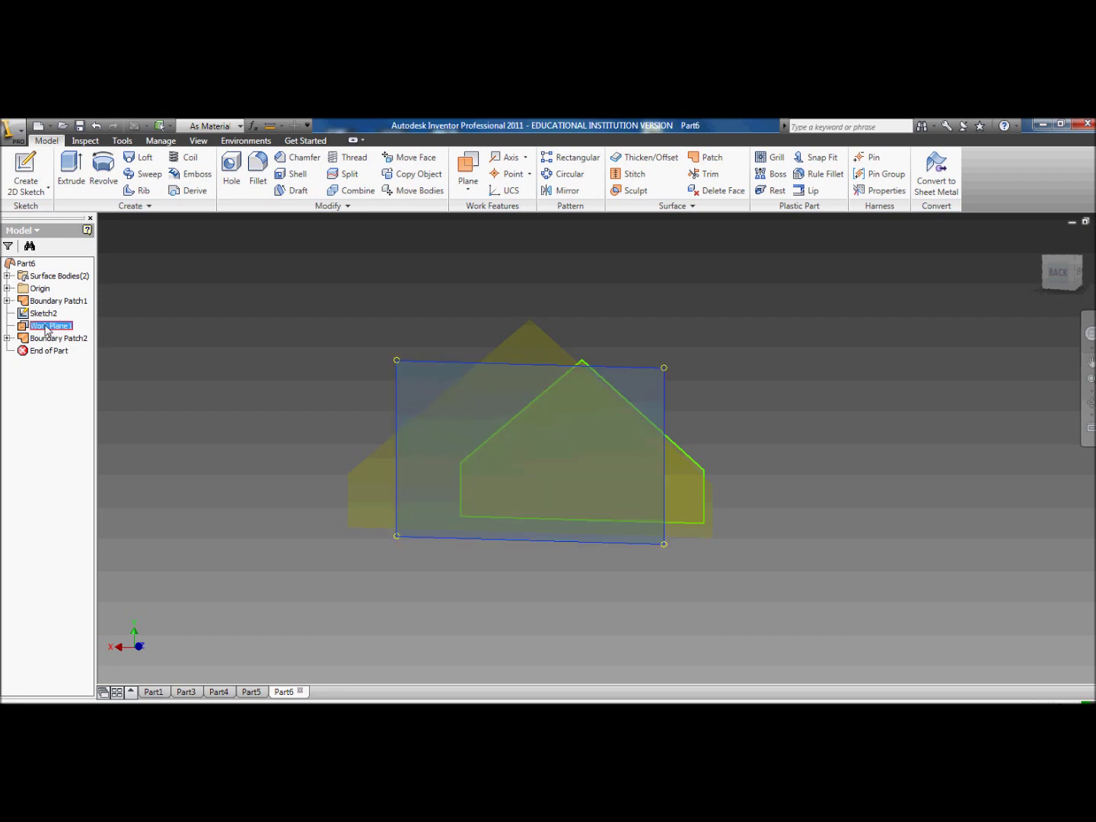
{"action": "right_click", "coordinate": [47, 329]}
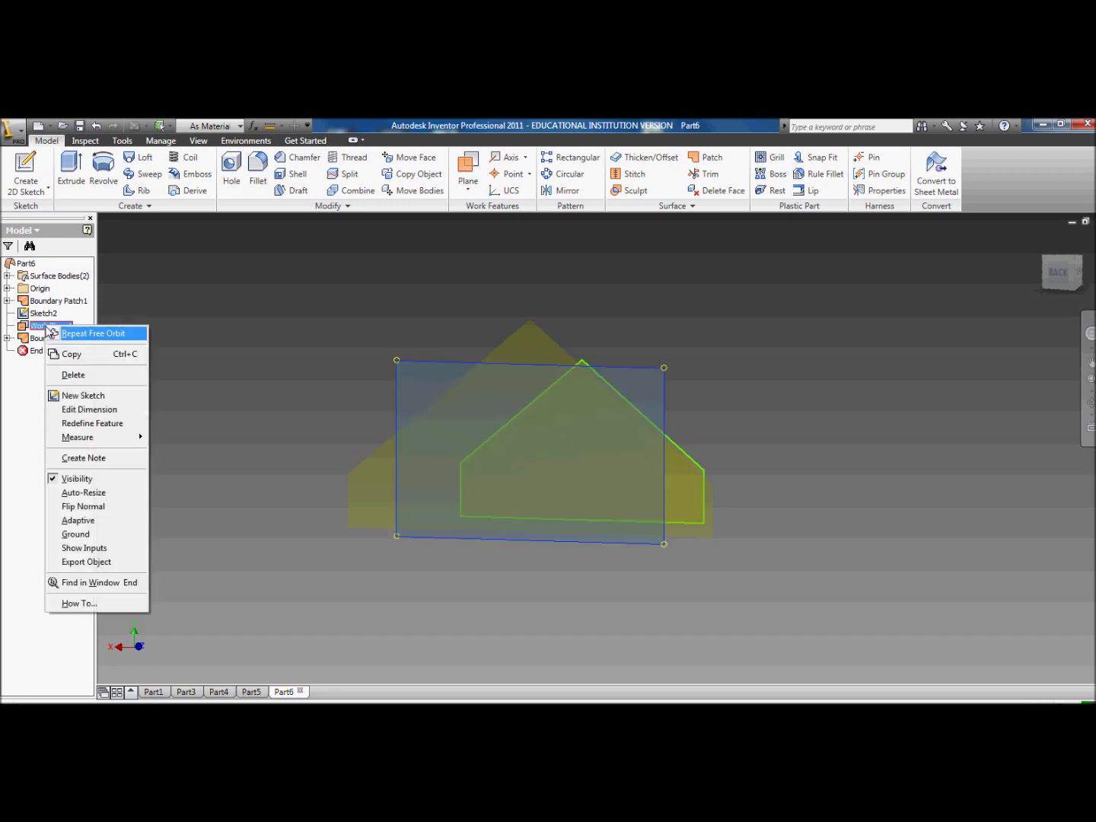
{"action": "left_click", "coordinate": [80, 478]}
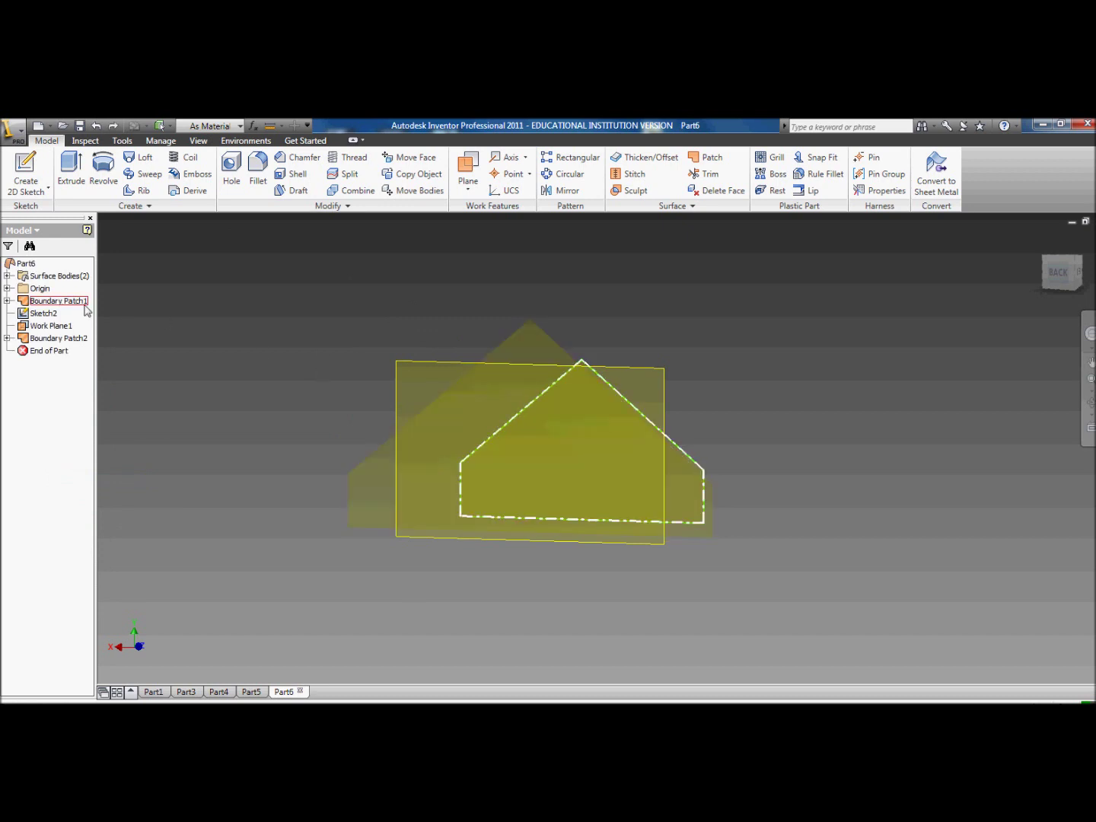
{"action": "left_click", "coordinate": [48, 330]}
{"action": "right_click", "coordinate": [48, 330]}
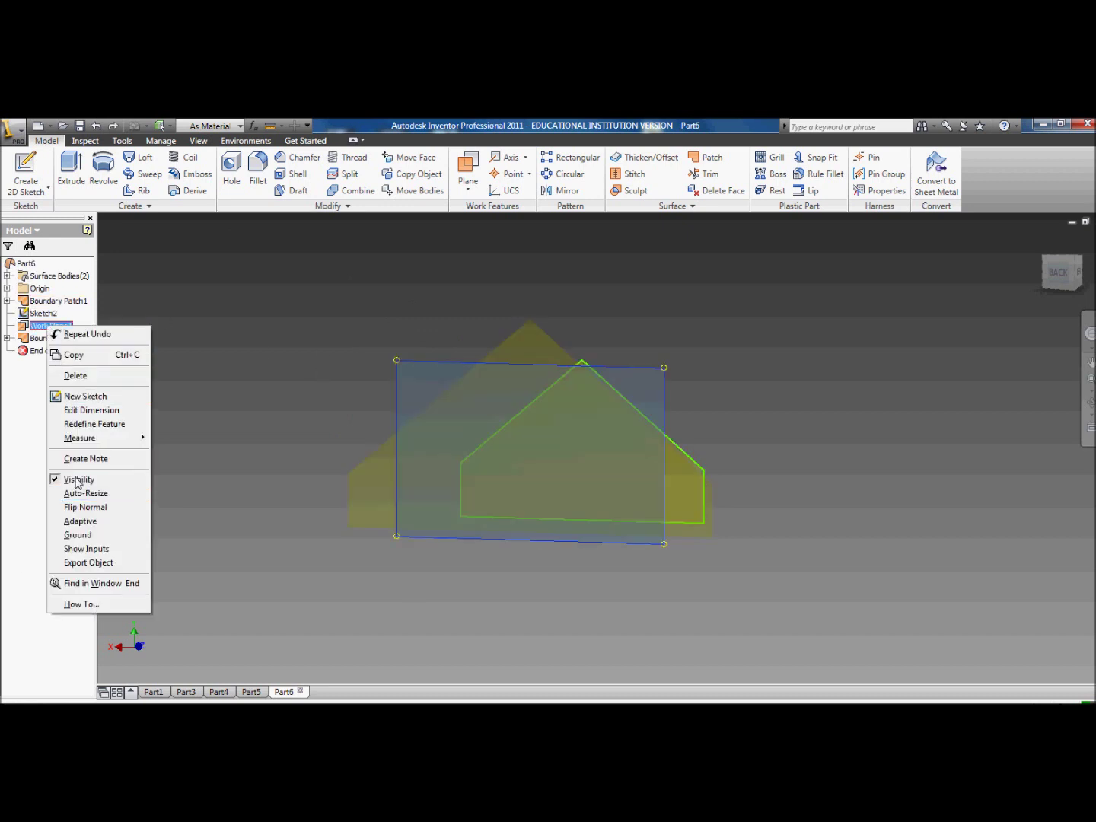
{"action": "left_click", "coordinate": [78, 479]}
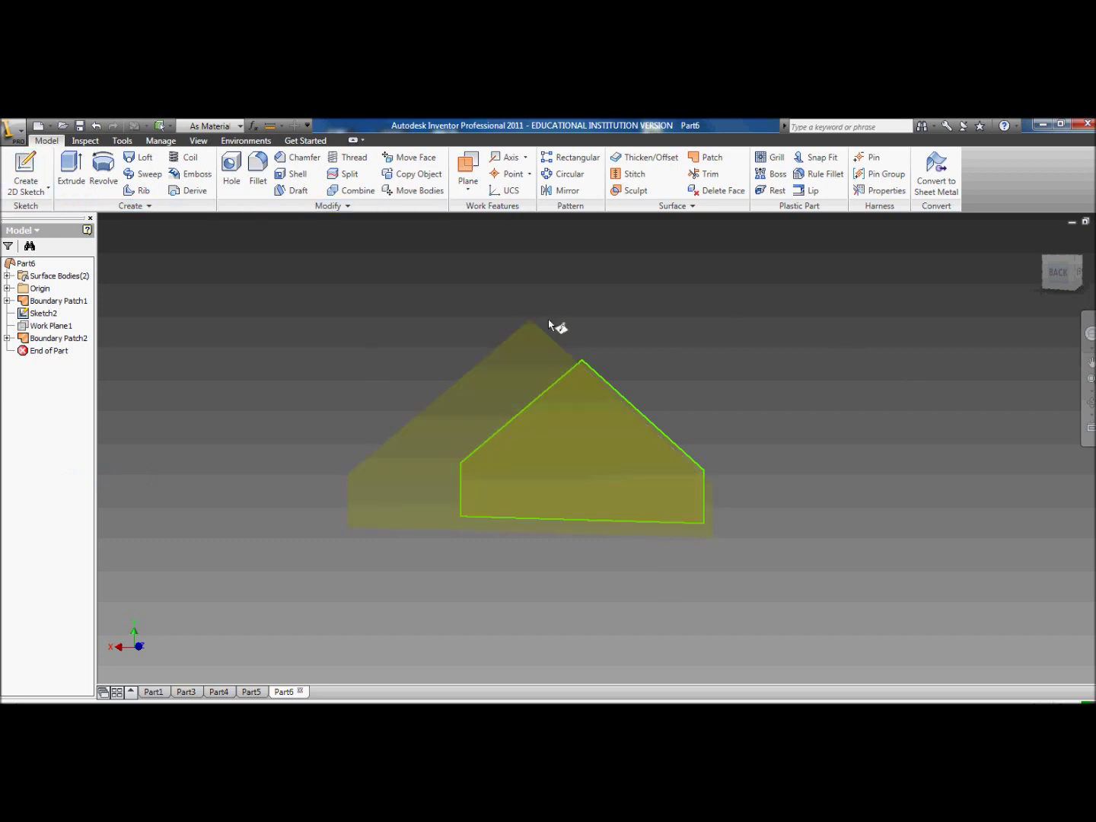
Create Sketch4 on the larger patch, tracing its five edges as a closed house outline
{"action": "left_click", "coordinate": [536, 342]}
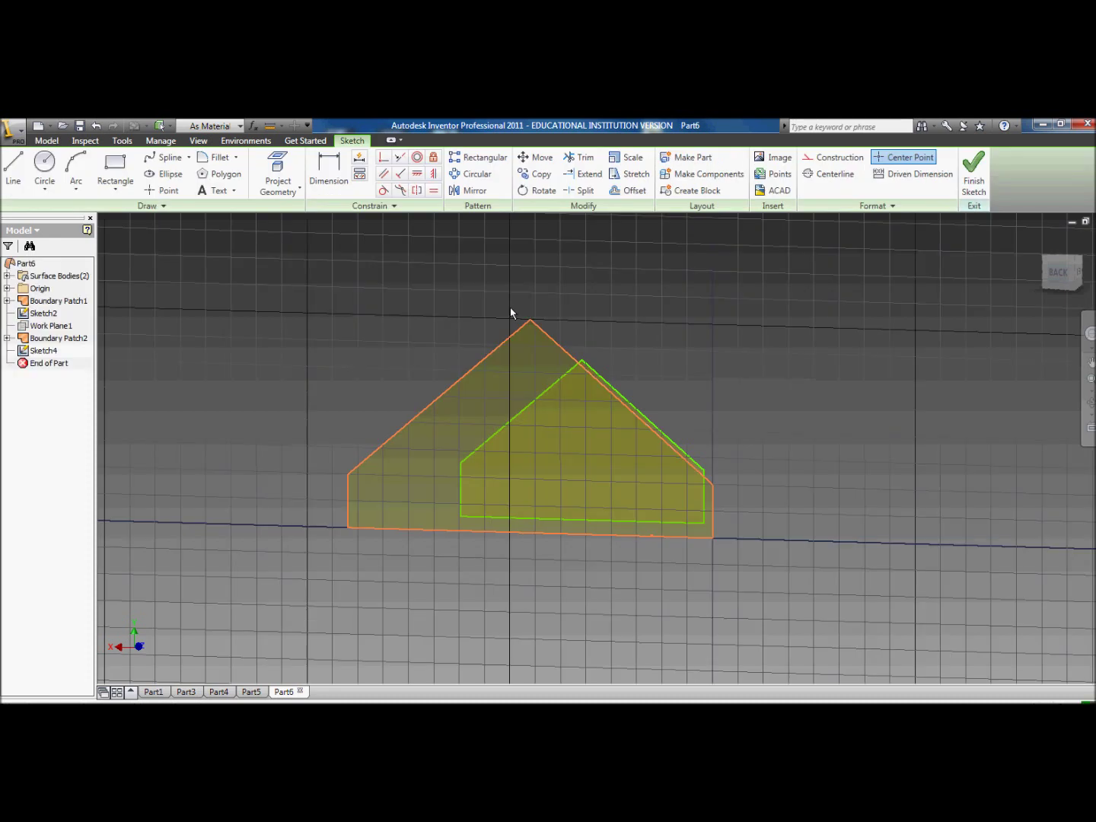
{"action": "left_click", "coordinate": [4, 157]}
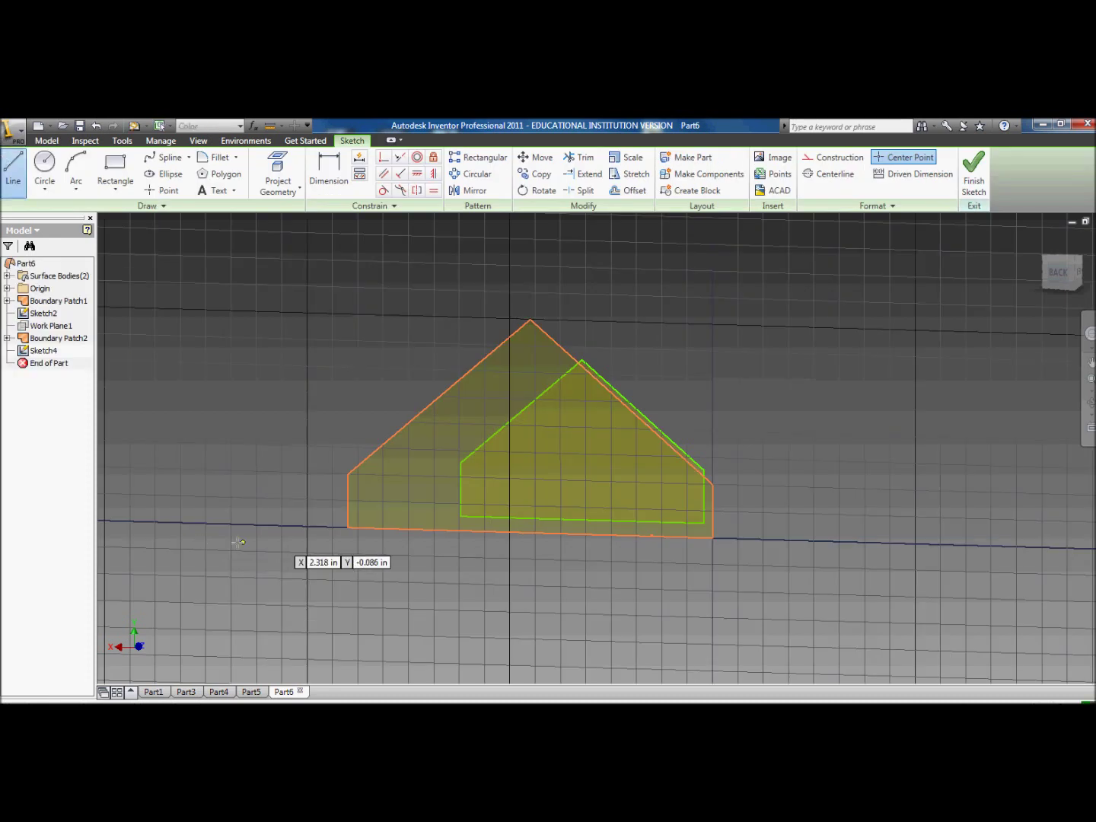
{"action": "left_click", "coordinate": [349, 525]}
{"action": "left_click", "coordinate": [348, 475]}
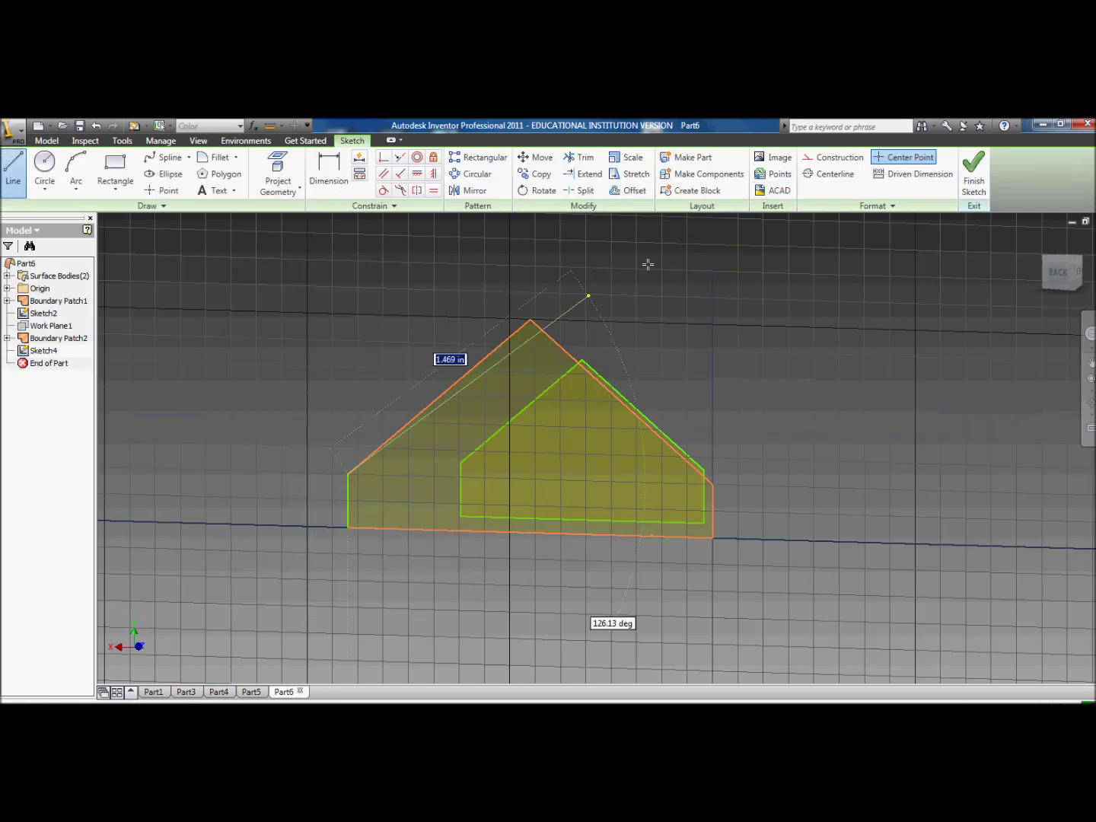
{"action": "left_click", "coordinate": [530, 320]}
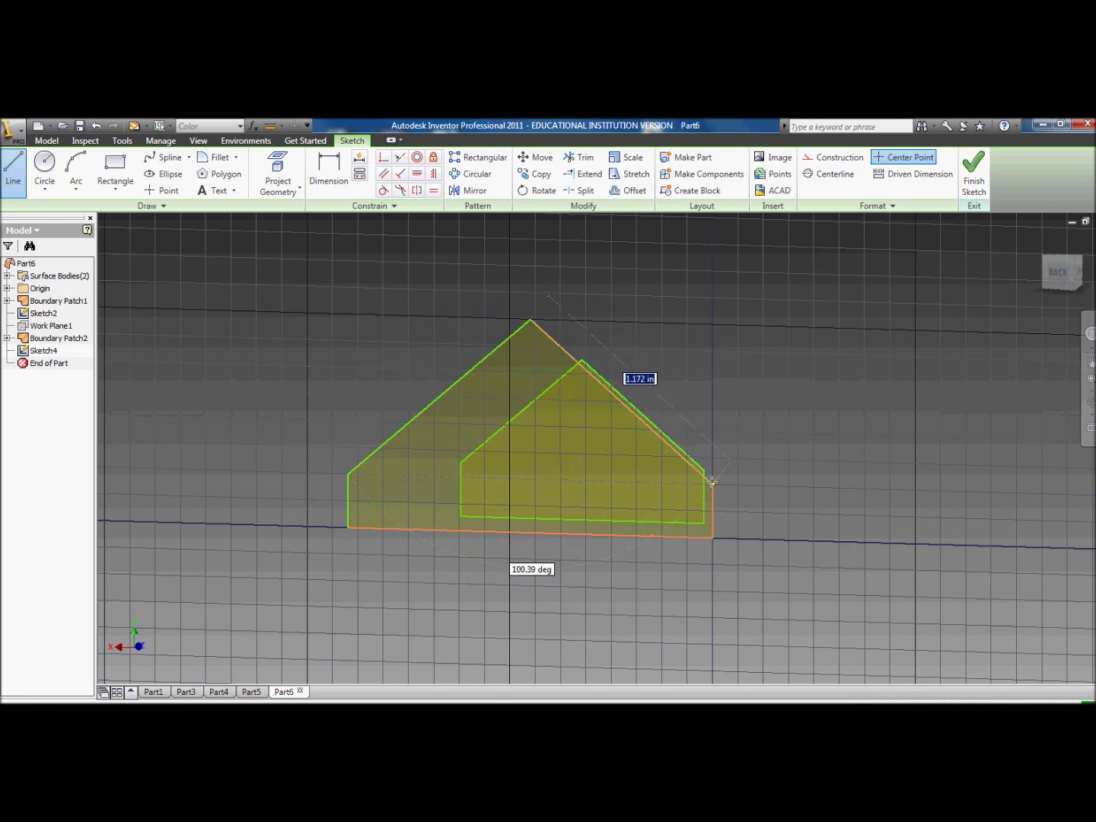
{"action": "left_click", "coordinate": [713, 484]}
{"action": "left_click", "coordinate": [713, 538]}
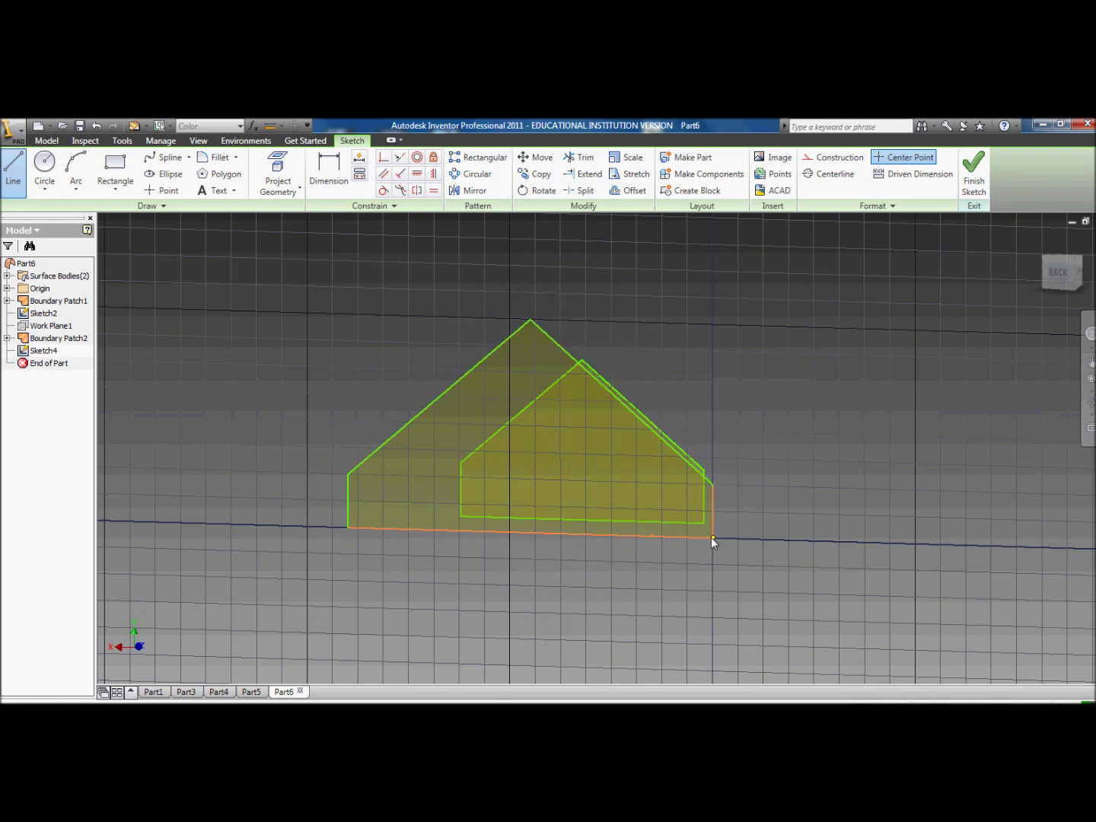
{"action": "left_click", "coordinate": [348, 527]}
{"action": "right_click", "coordinate": [318, 423]}
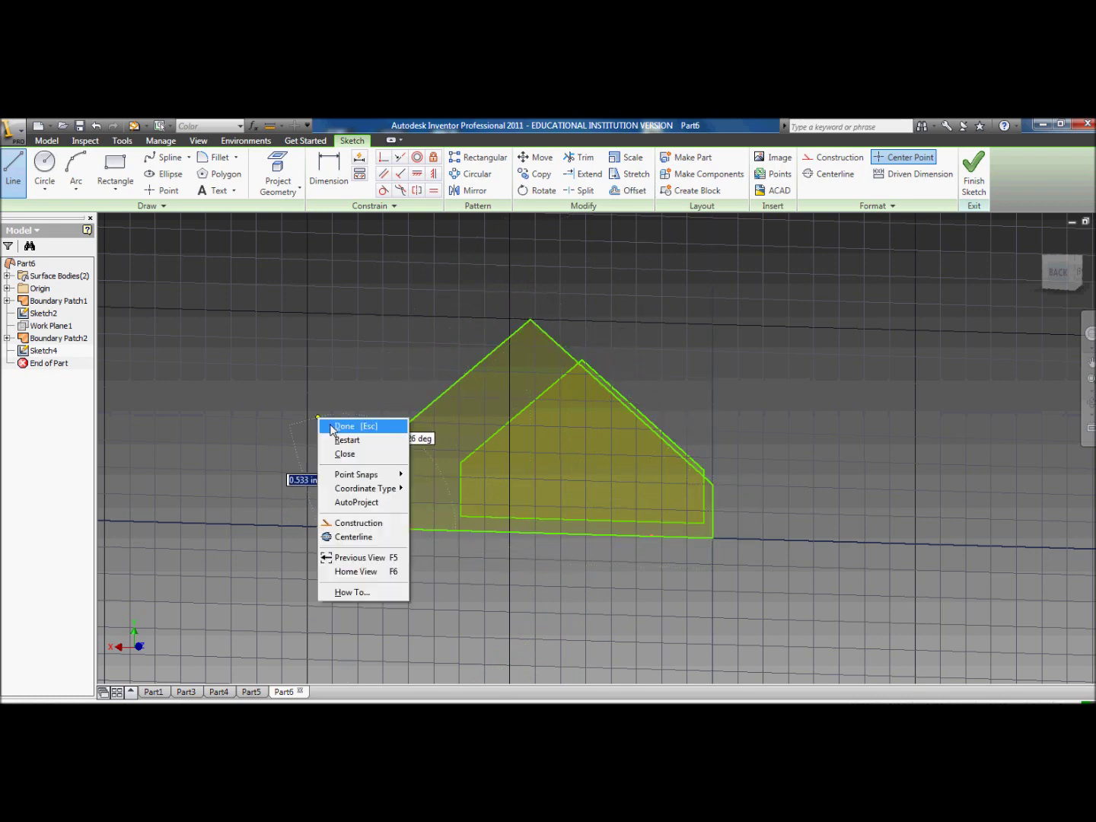
{"action": "left_click", "coordinate": [356, 425]}
{"action": "left_click", "coordinate": [976, 175]}
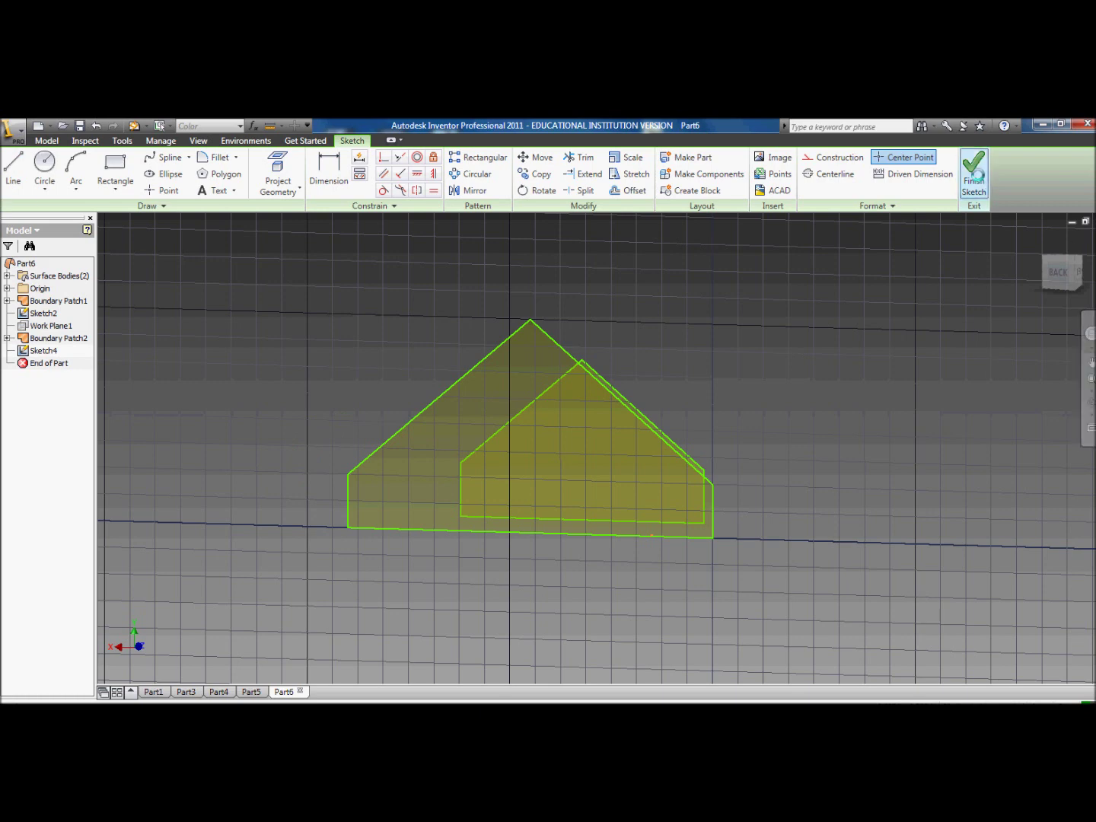
Orbit the view sideways so both house profiles sit apart, then launch the Loft tool
{"action": "mouse_move", "coordinate": [487, 442]}
{"action": "middle_mouse_down", "text": "shift"}
{"action": "mouse_move", "coordinate": [559, 473]}
{"action": "mouse_move", "coordinate": [701, 391]}
{"action": "mouse_move", "coordinate": [665, 372]}
{"action": "mouse_move", "coordinate": [541, 385]}
{"action": "mouse_move", "coordinate": [699, 404]}
{"action": "middle_mouse_up", "text": "shift"}
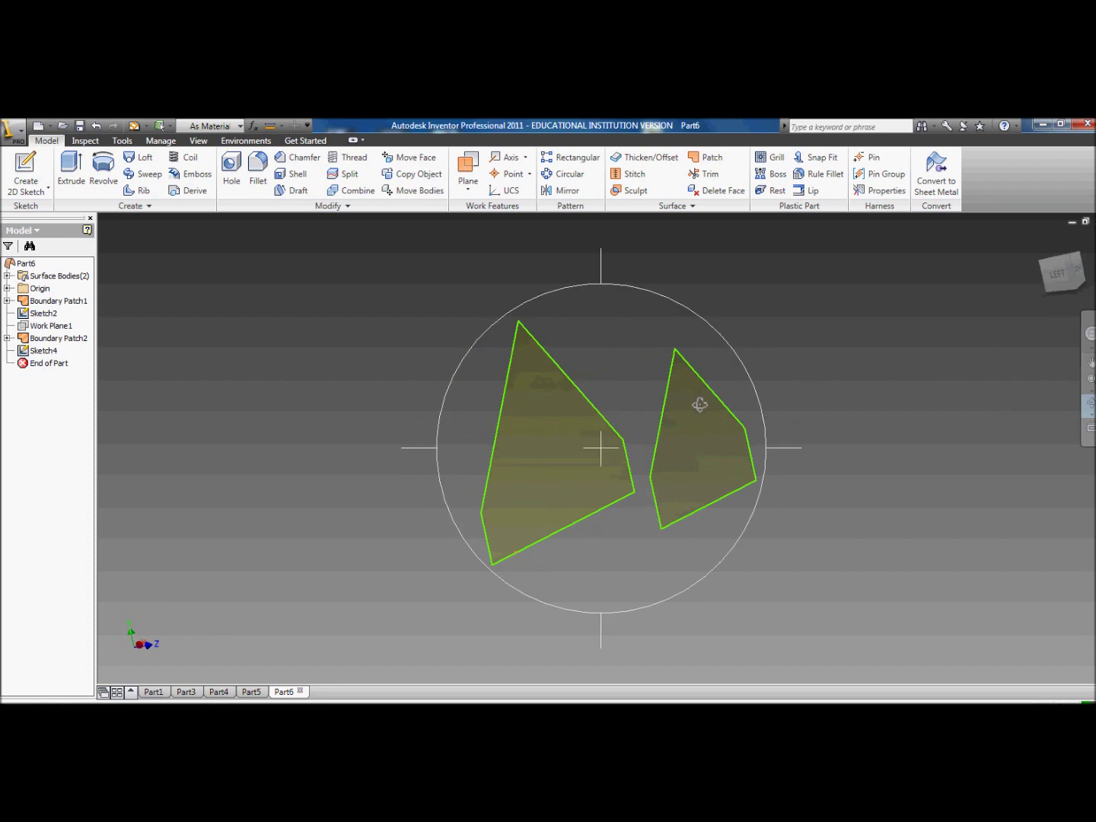
{"action": "right_click", "coordinate": [799, 351]}
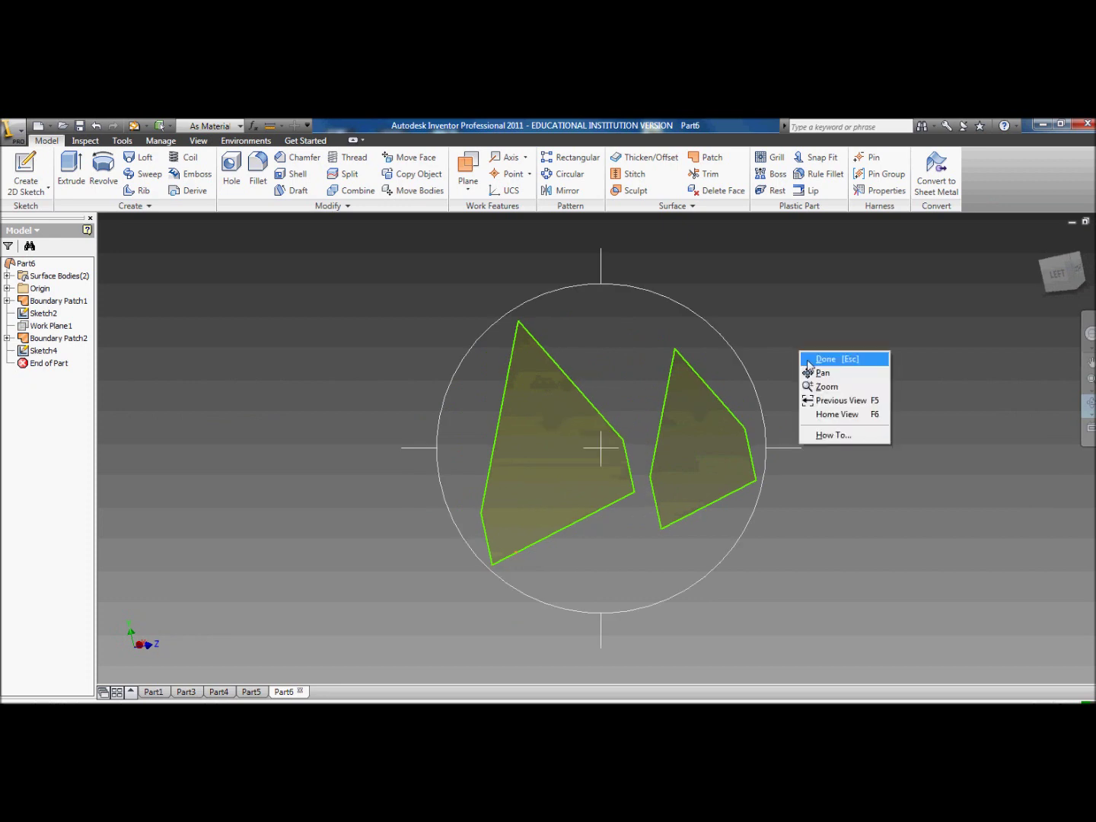
{"action": "left_click", "coordinate": [809, 359]}
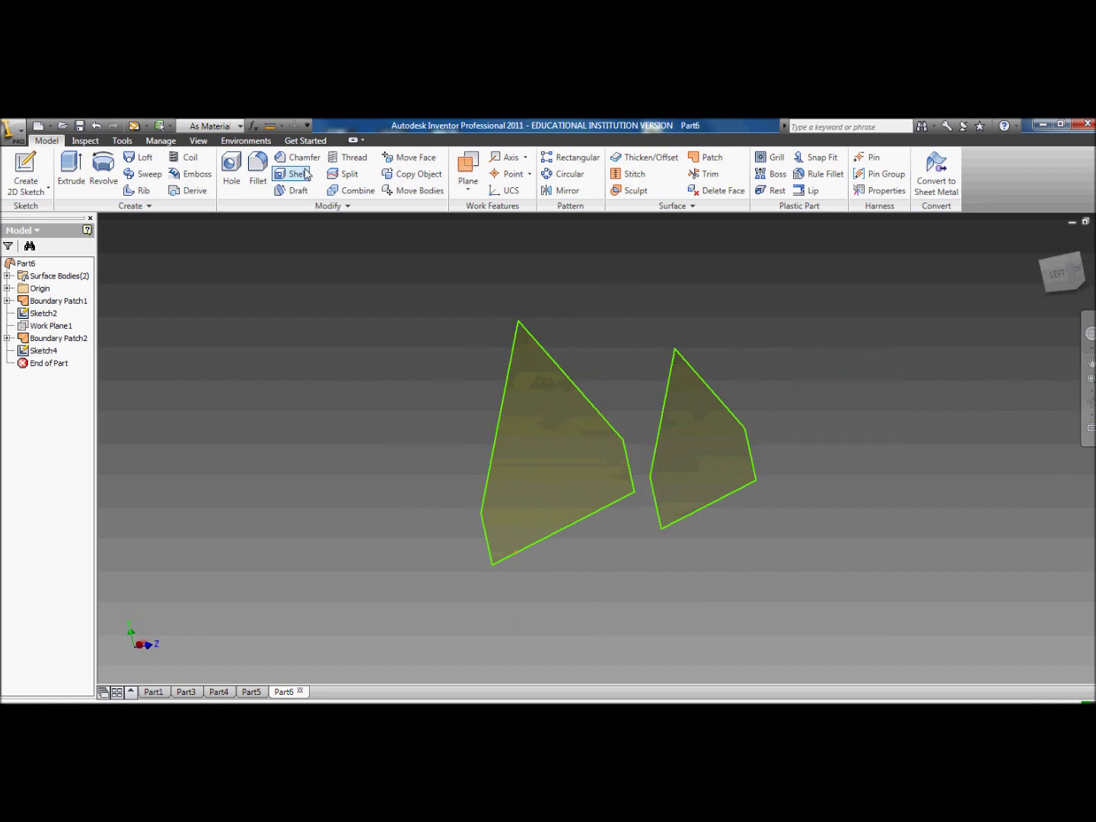
{"action": "left_click", "coordinate": [139, 157]}
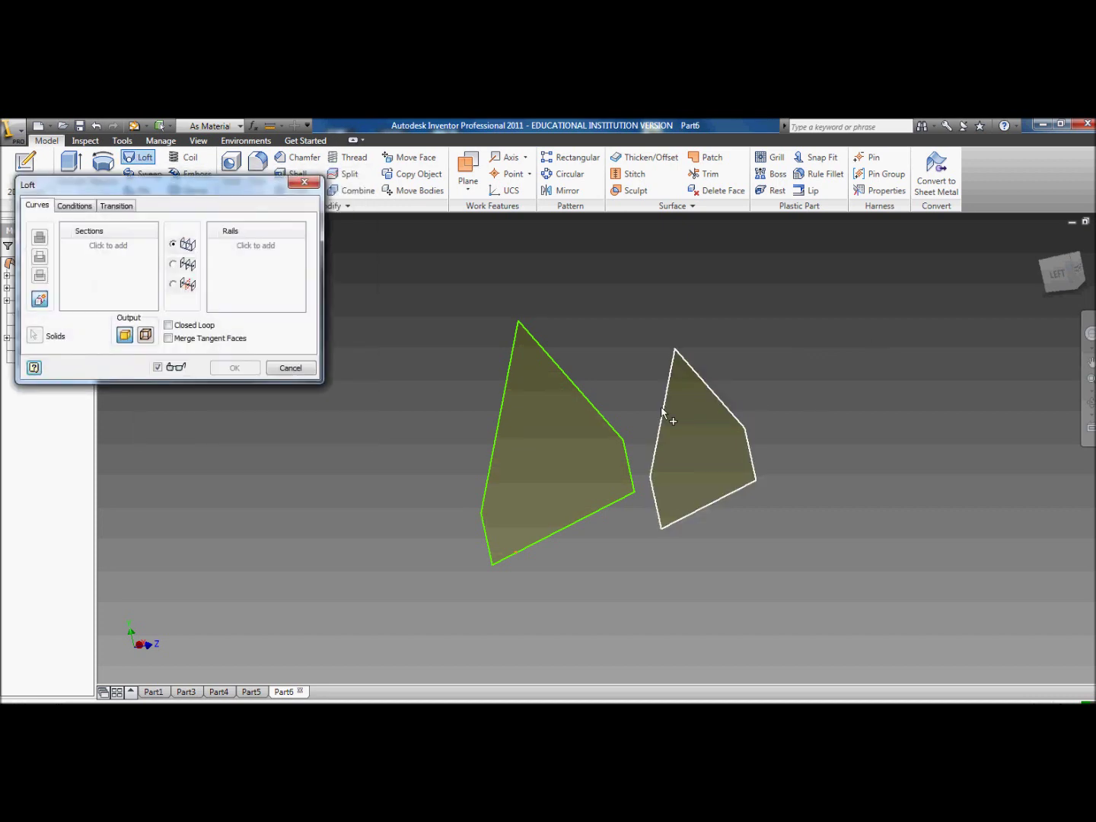
Loft a solid from the smaller Sketch2 profile to the larger Sketch4 profile, creating Loft1
{"action": "left_click", "coordinate": [664, 415]}
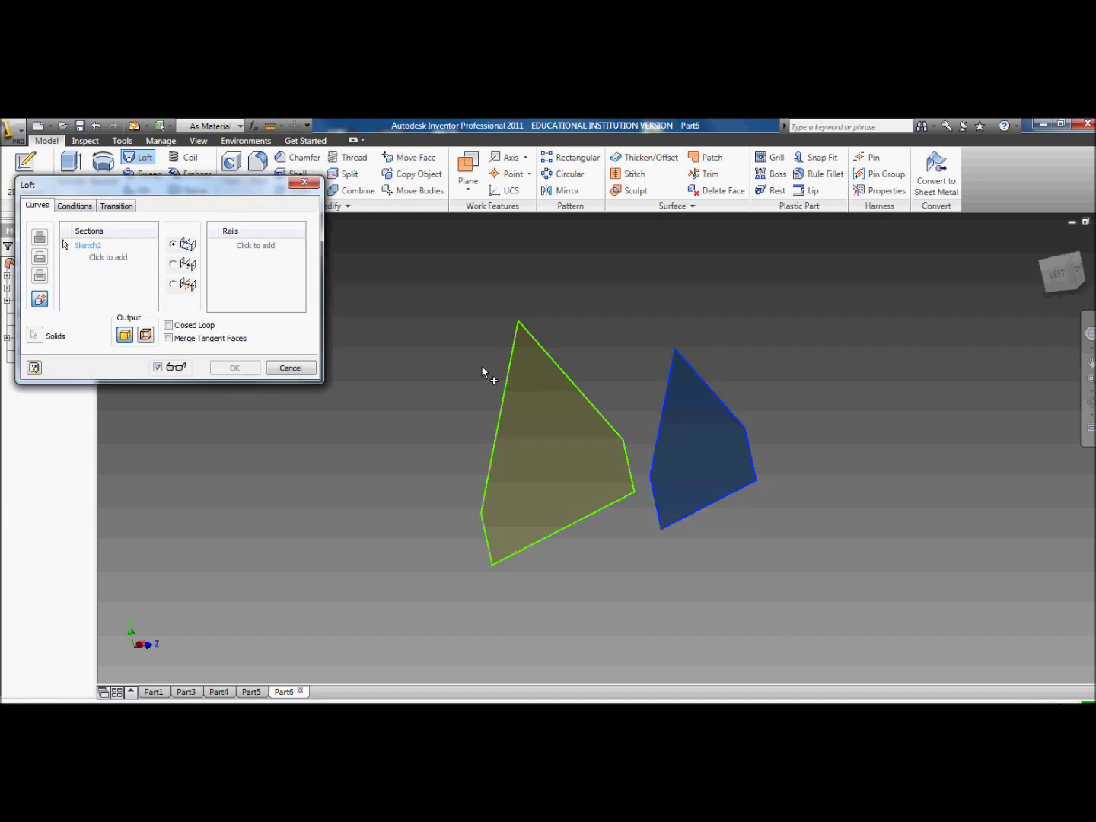
{"action": "left_click", "coordinate": [505, 412]}
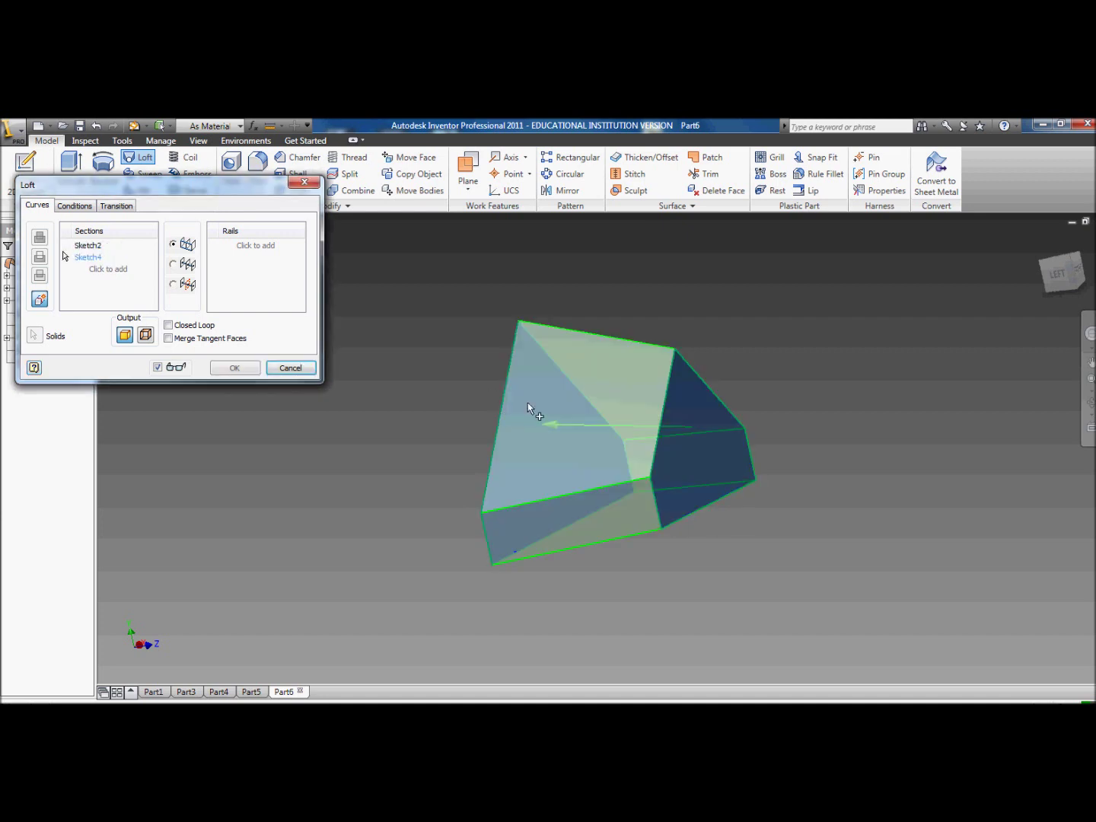
{"action": "left_click", "coordinate": [234, 368]}
Orbit around Loft1 to inspect it, then switch to the top view via the ViewCube
{"action": "left_click", "coordinate": [1090, 405]}
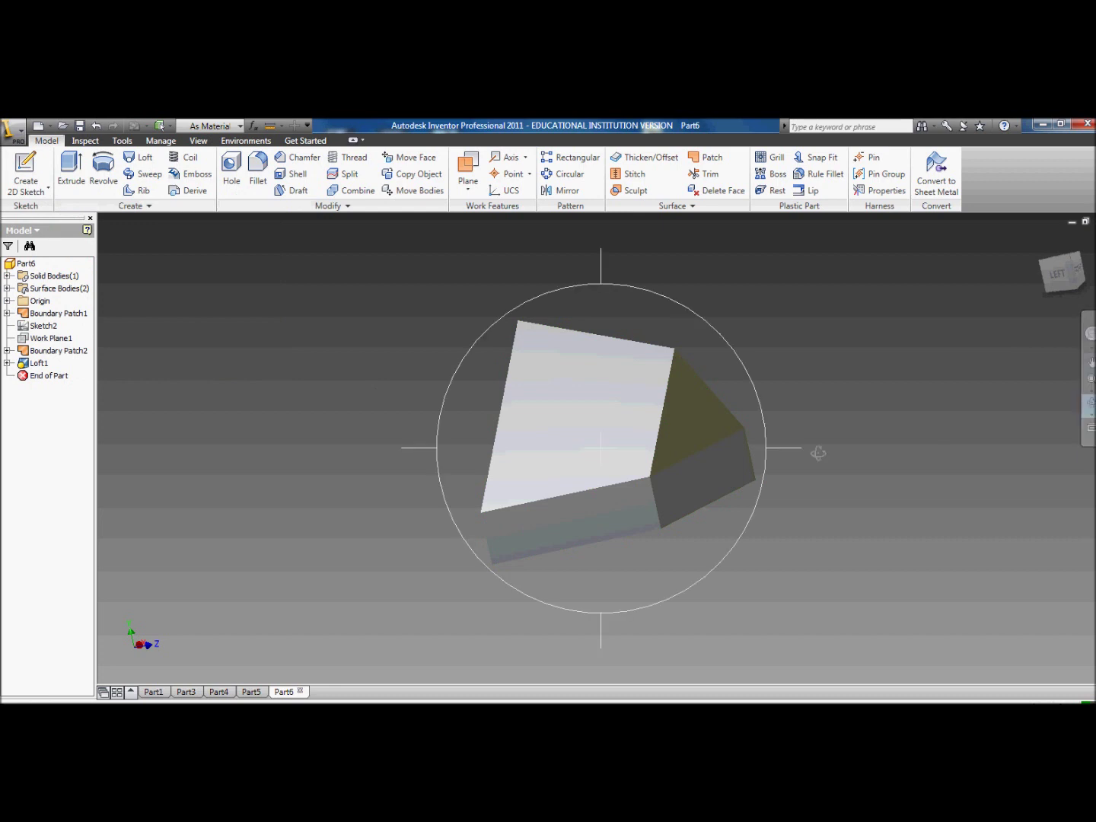
{"action": "left_click_drag", "start_coordinate": [819, 454], "coordinate": [364, 455]}
{"action": "left_click", "coordinate": [1061, 270]}
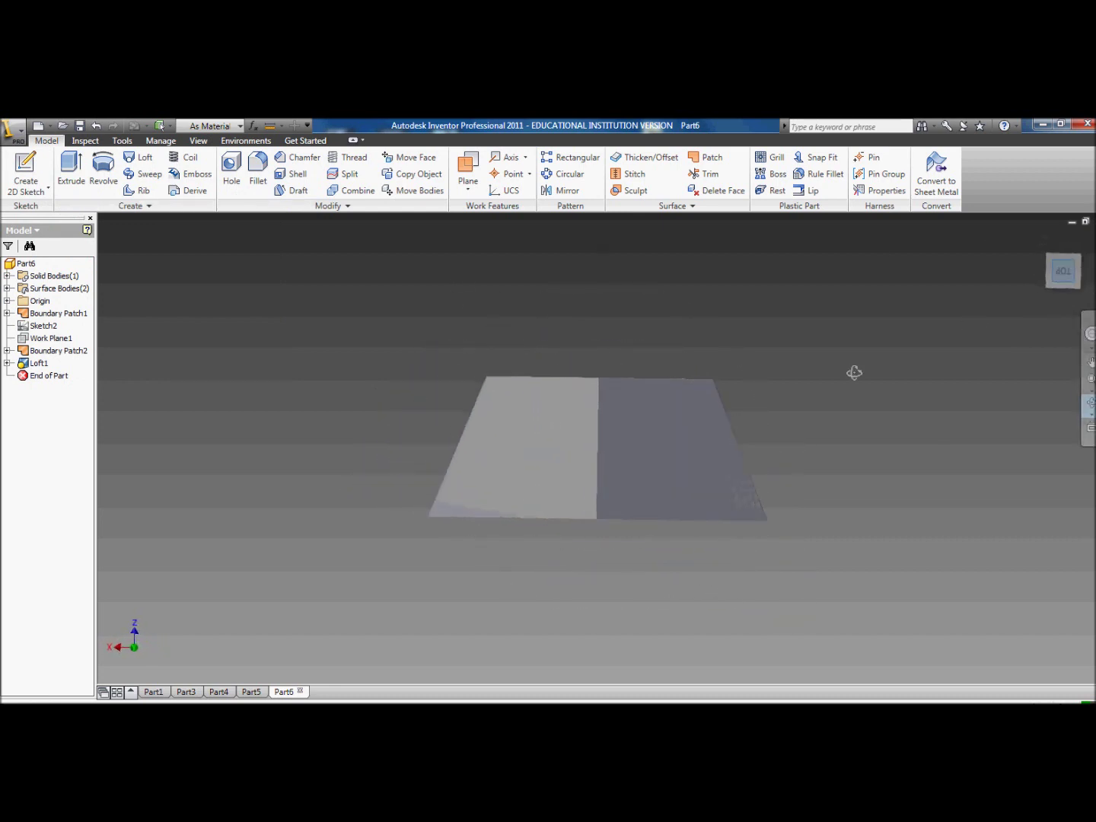
{"action": "key", "text": "Escape"}
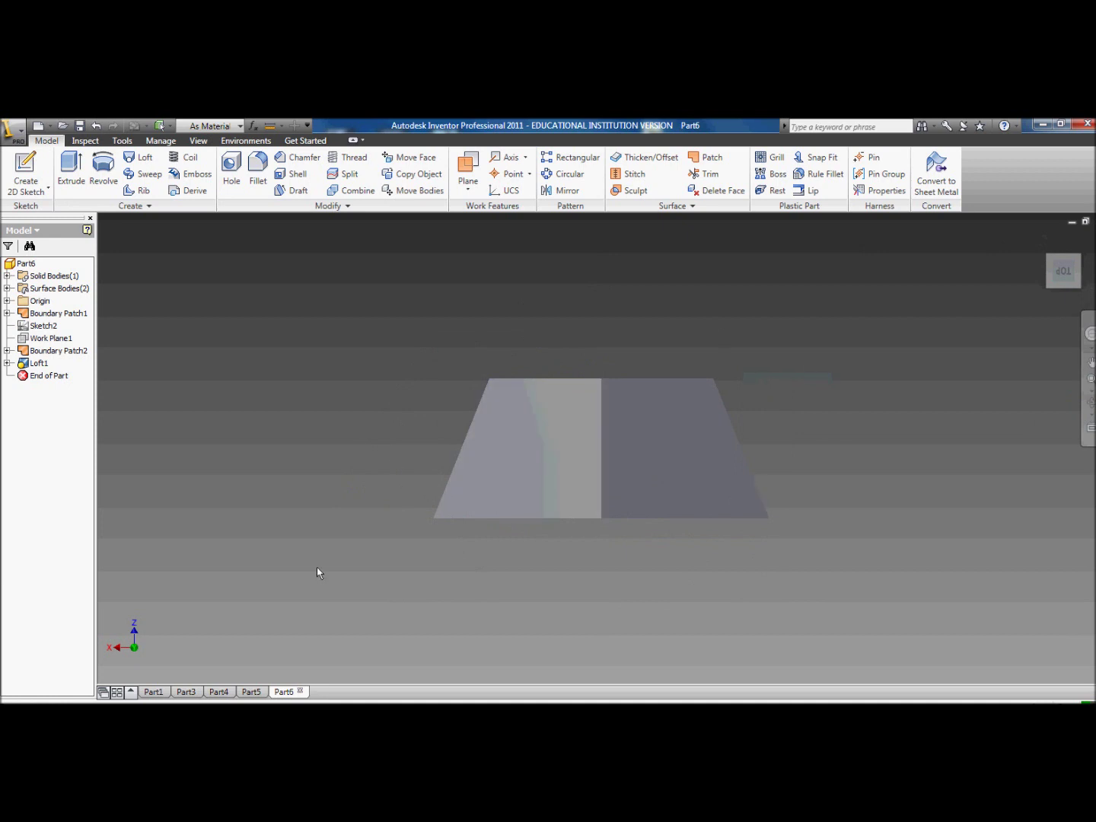
{"action": "left_click", "coordinate": [283, 701]}
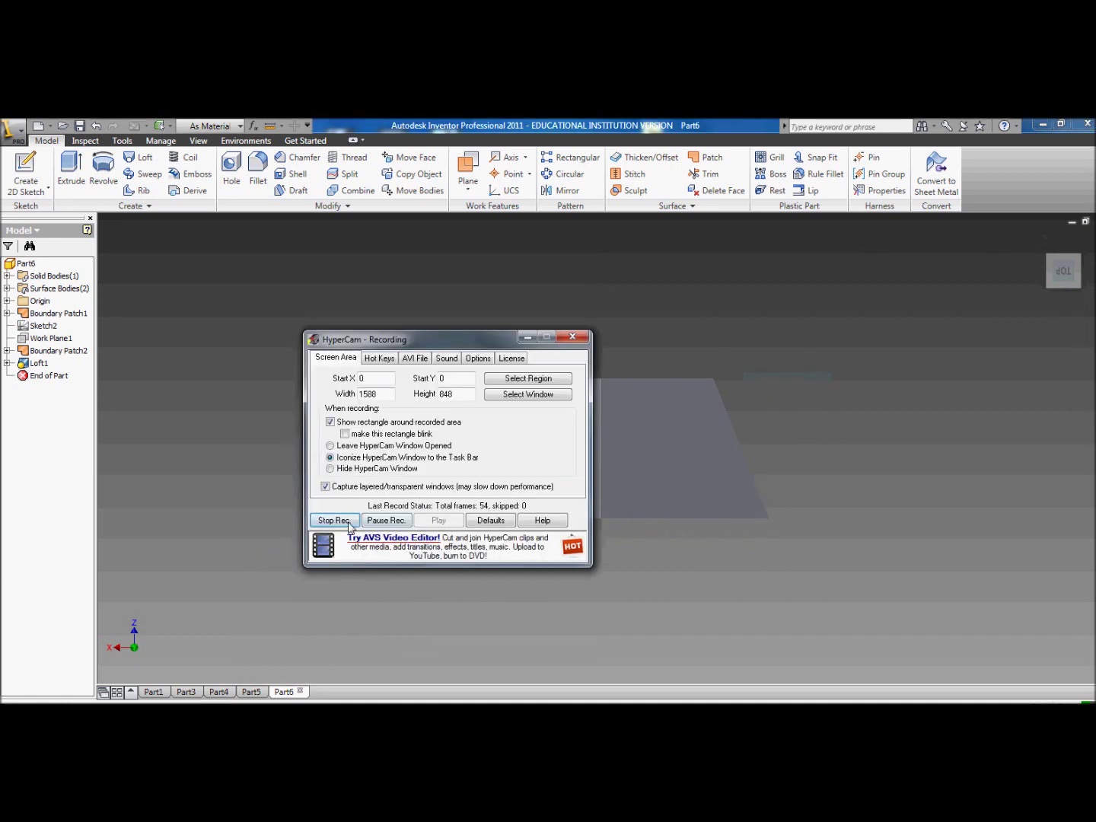